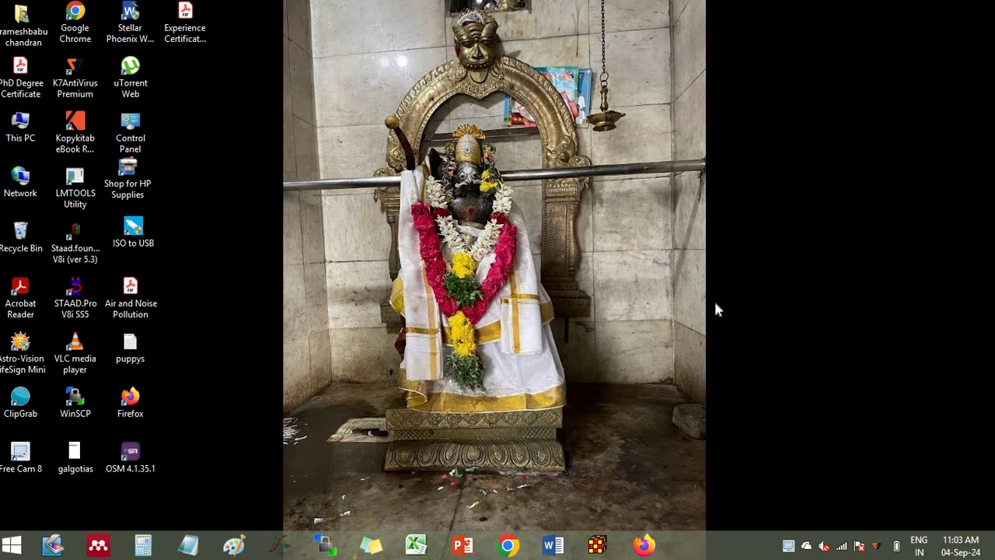
Step: Search the Start screen for 'mech' and launch Mechanical APDL 17.0
left_click(12, 546)
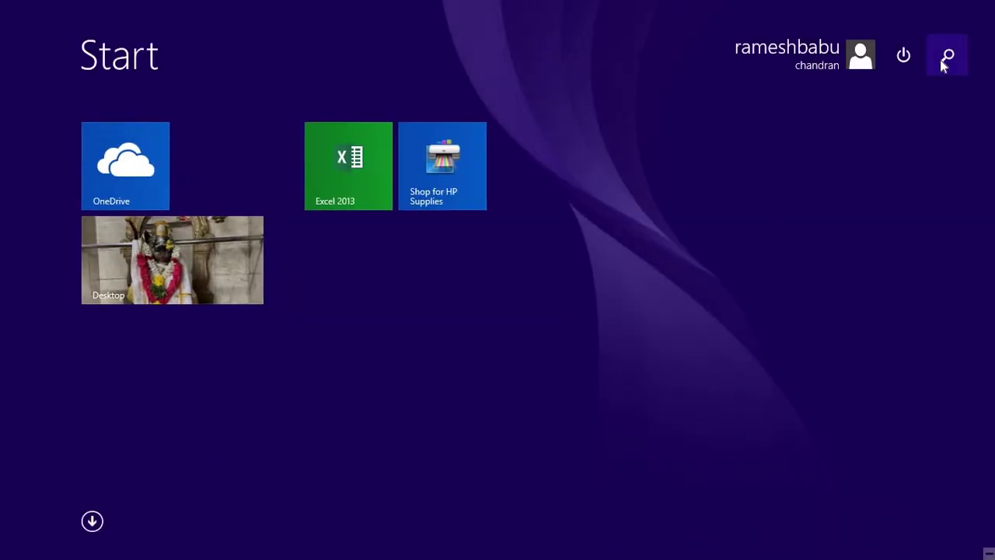
left_click(942, 62)
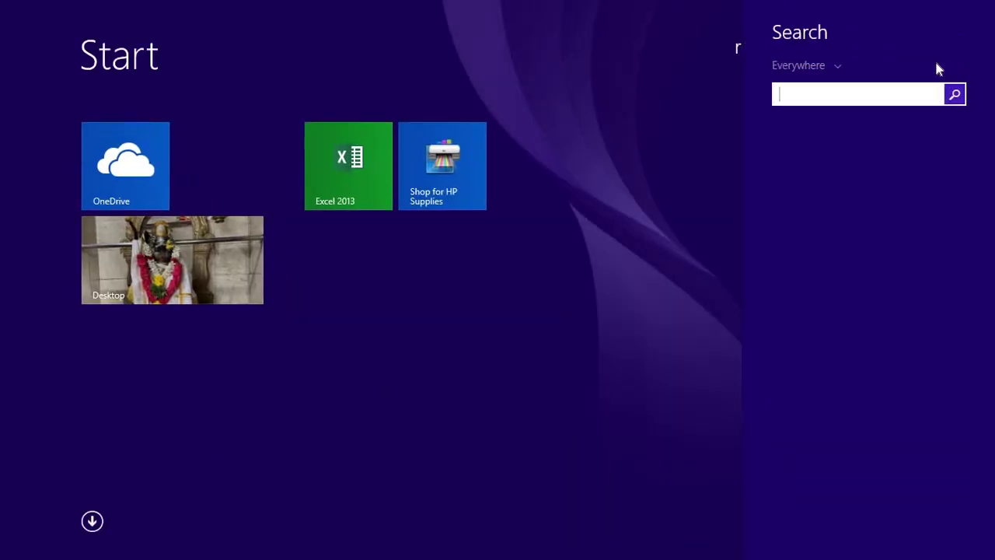
type("mech")
left_click(954, 95)
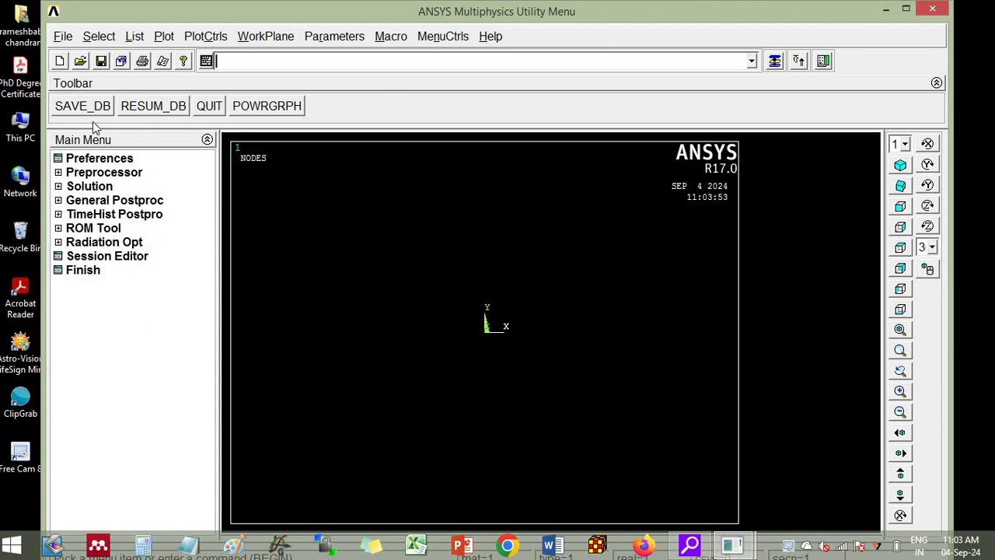
Step: Save the new model database under the name beam.db
left_click(63, 37)
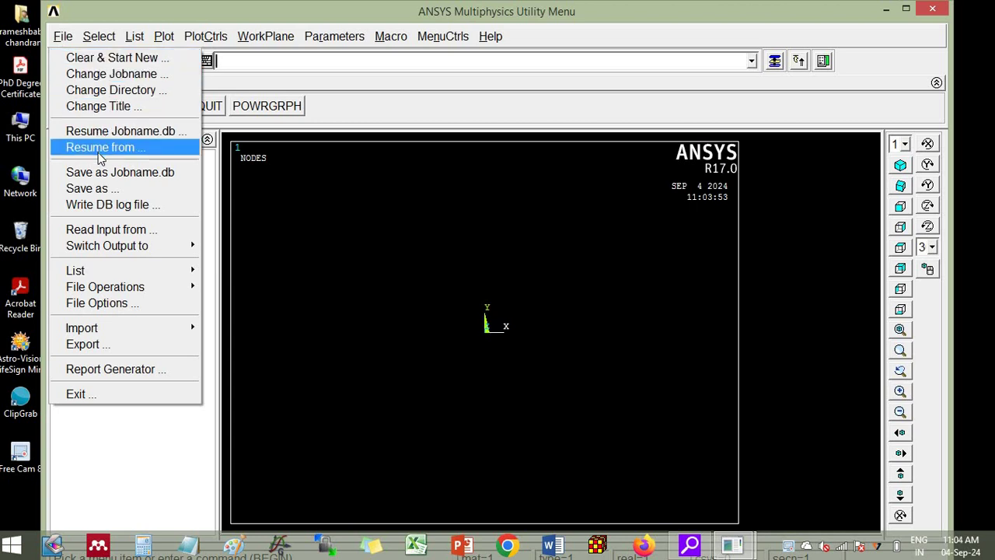
left_click(85, 188)
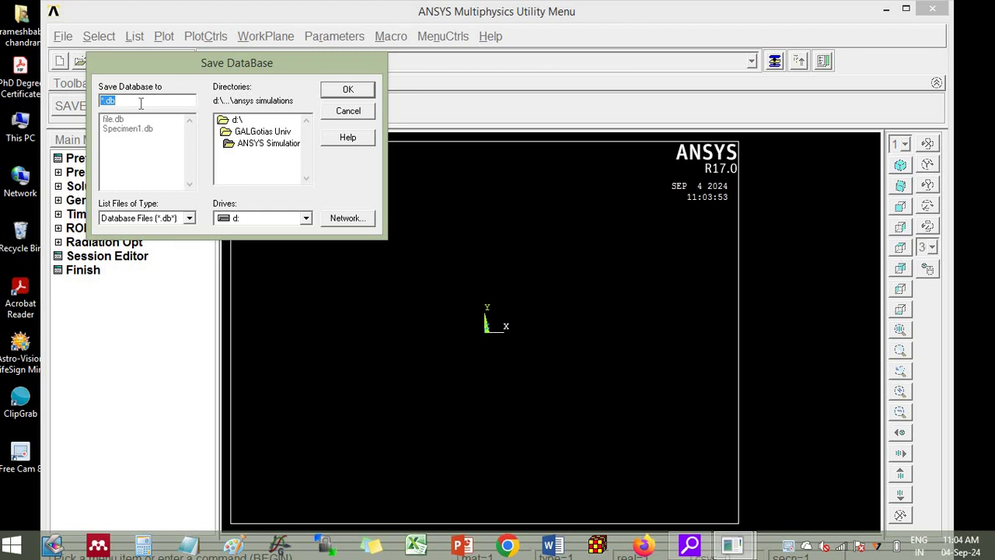
type("beam.db")
left_click(334, 92)
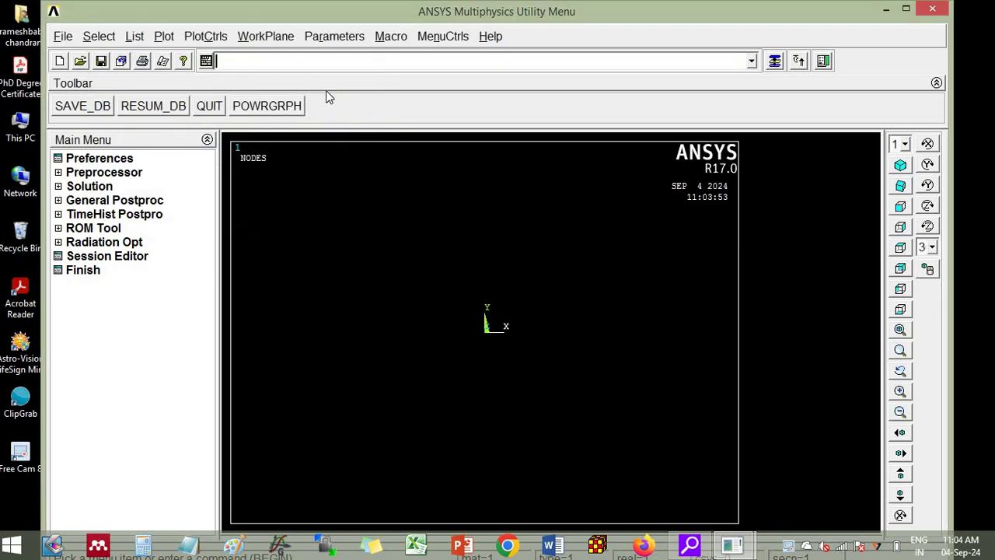
Step: Set the analysis title to 'RC Beam using ANSYS APDL'
left_click(64, 36)
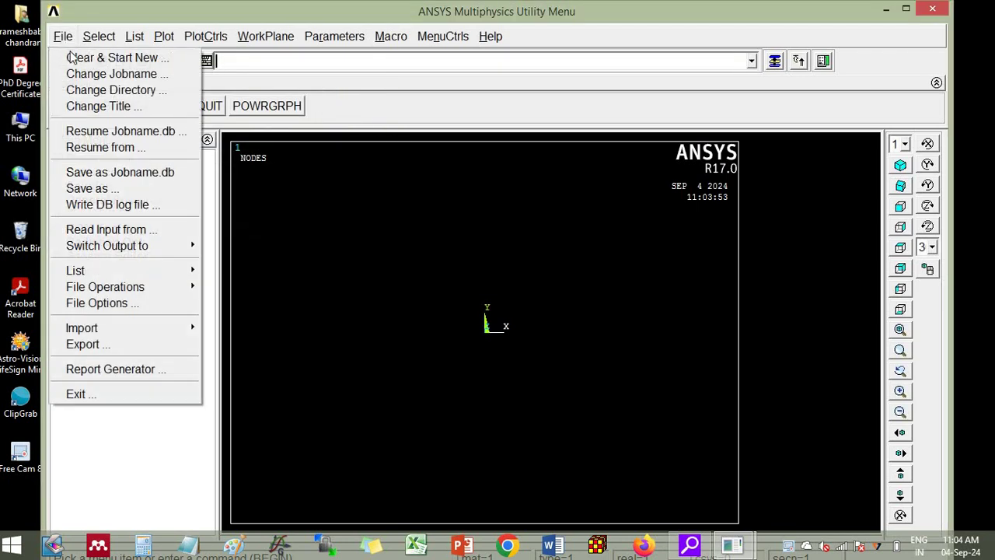
left_click(99, 107)
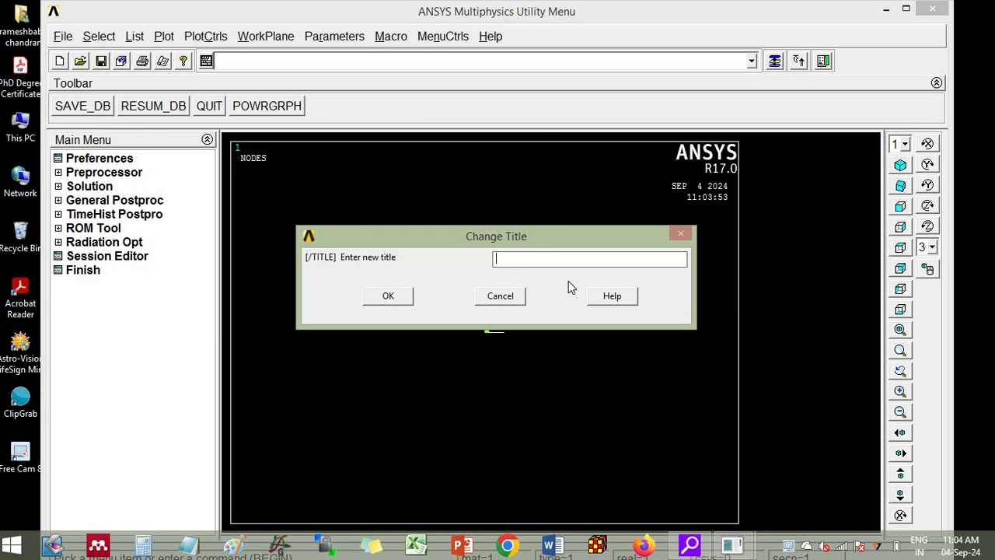
type("RC Beam using ANSYS APDL")
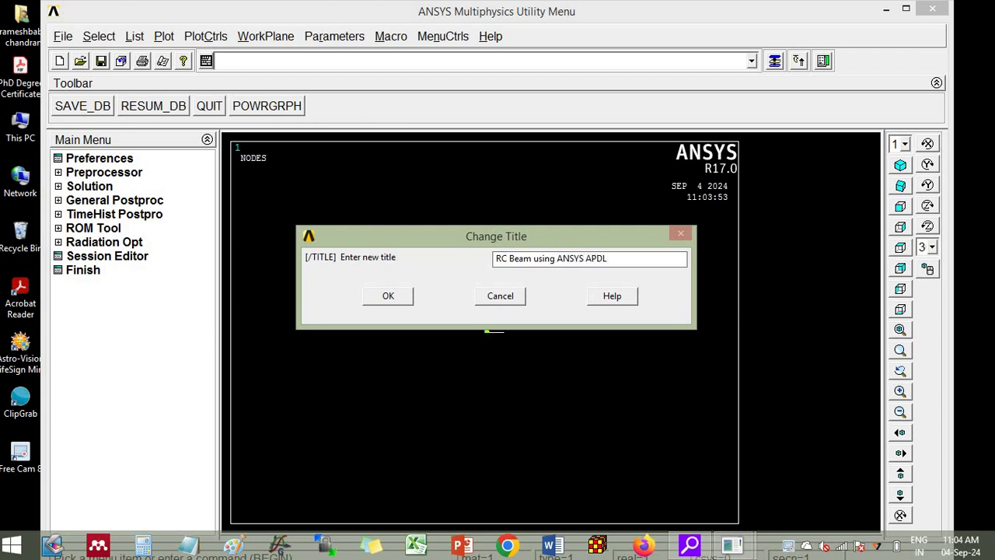
key("Return")
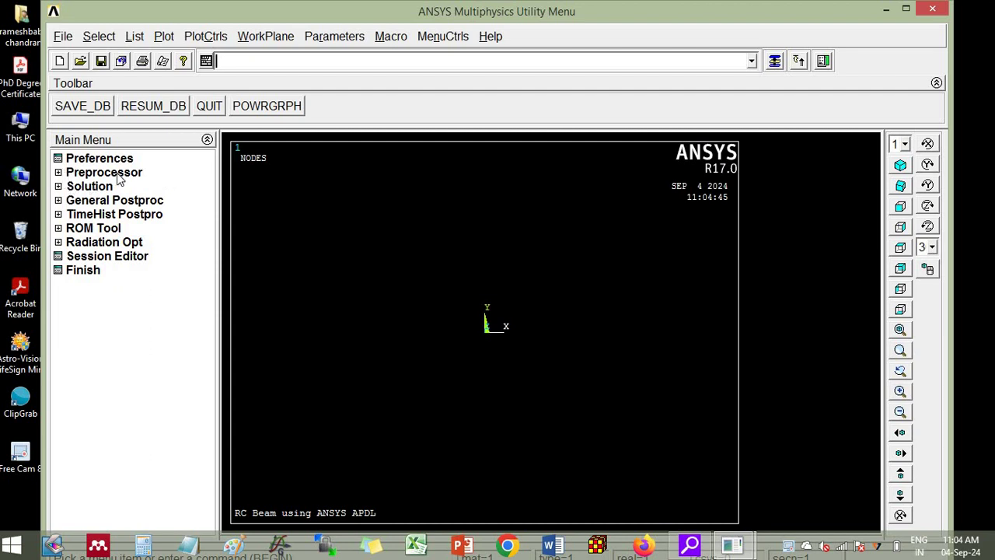
Step: Add the Solid concrete 65 element (SOLID65) as element type 1
left_click(117, 172)
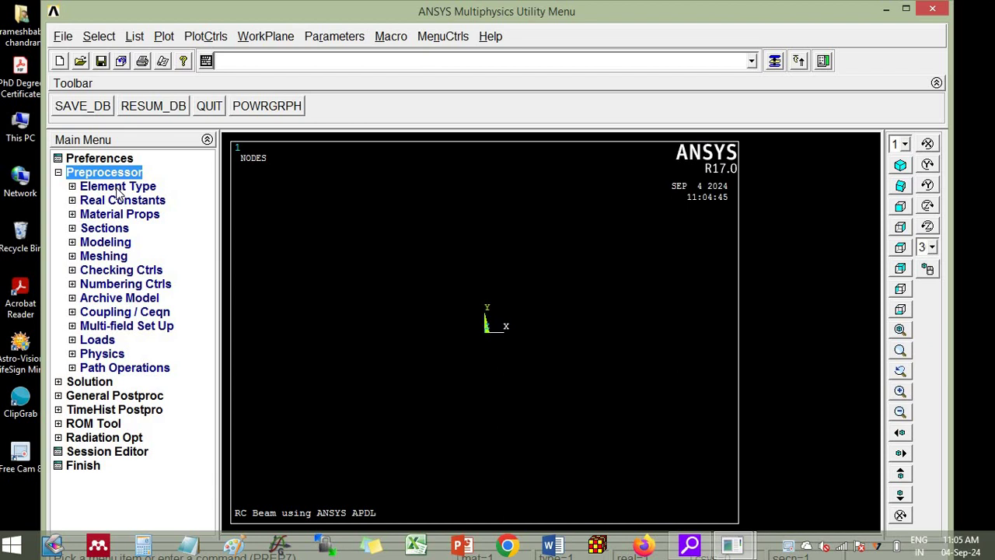
left_click(116, 188)
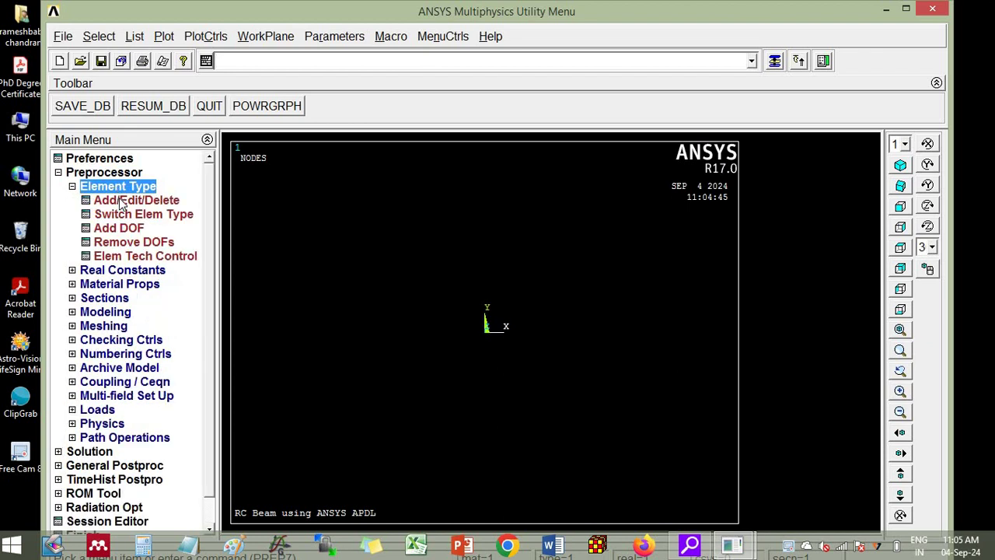
left_click(120, 201)
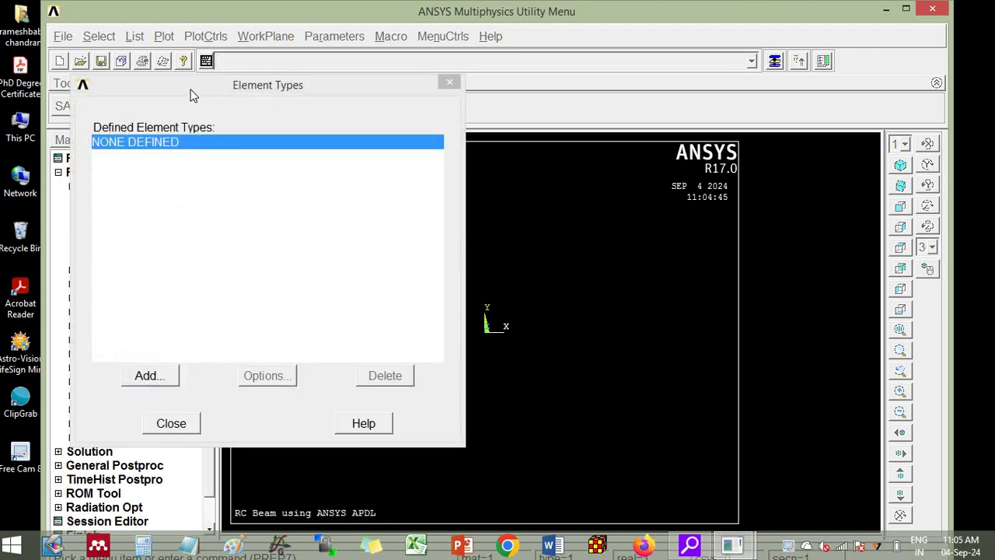
left_click_drag(192, 94, 379, 83)
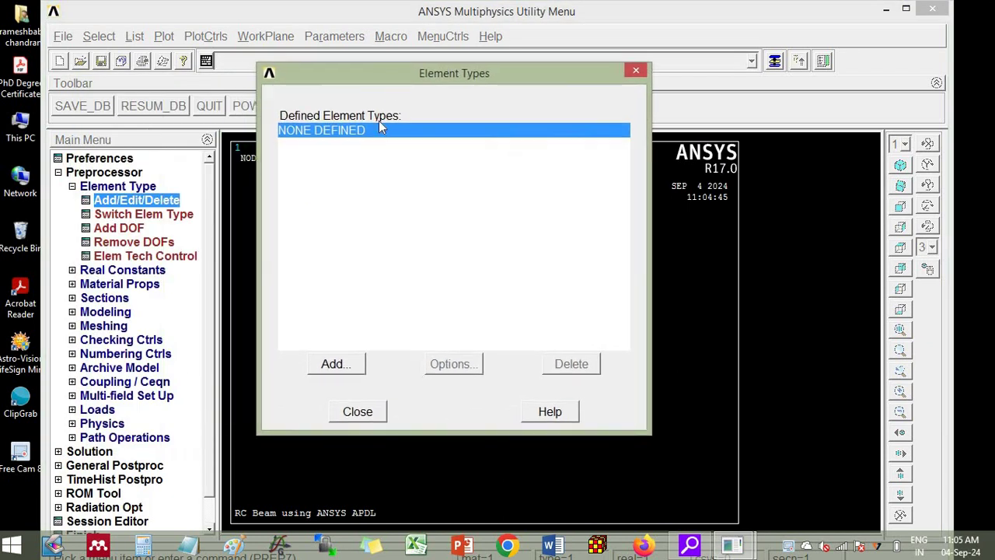
left_click(345, 364)
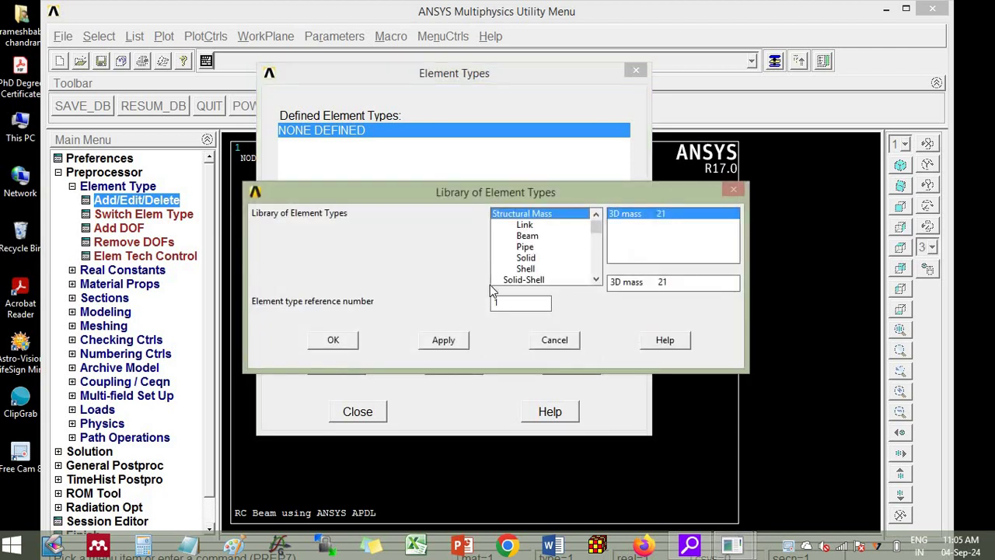
left_click(519, 258)
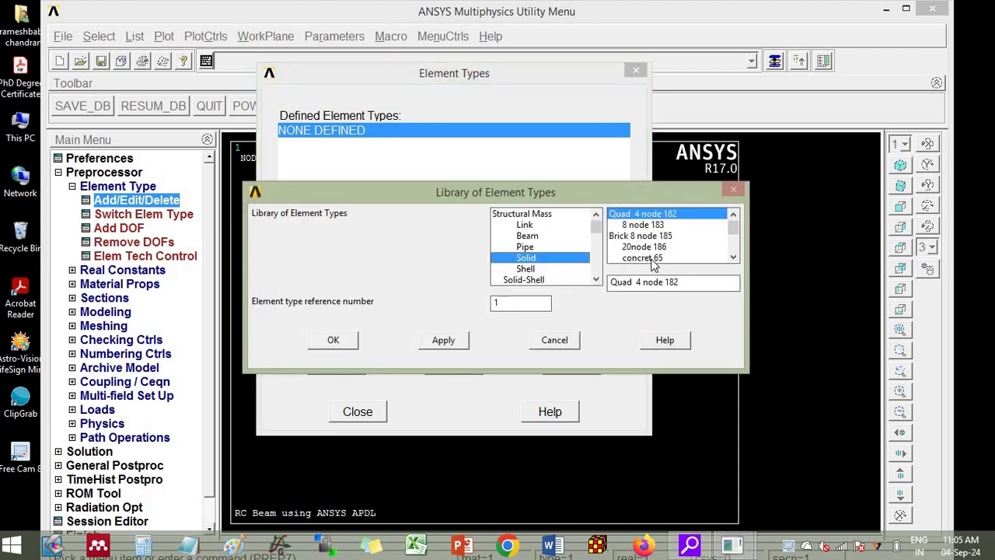
left_click(651, 261)
left_click(340, 342)
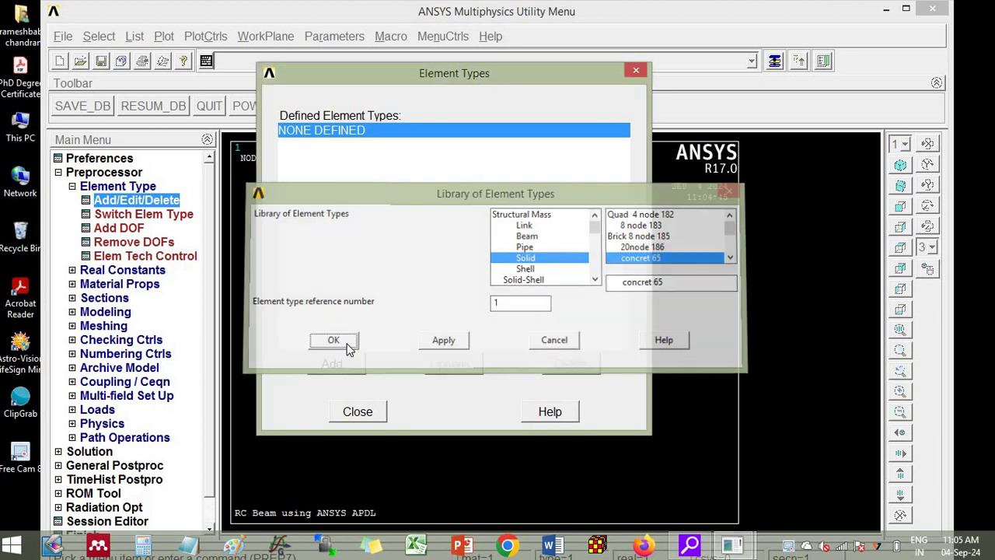
Step: Add the 2 node 188 beam element (BEAM188) as element type 2
left_click(345, 366)
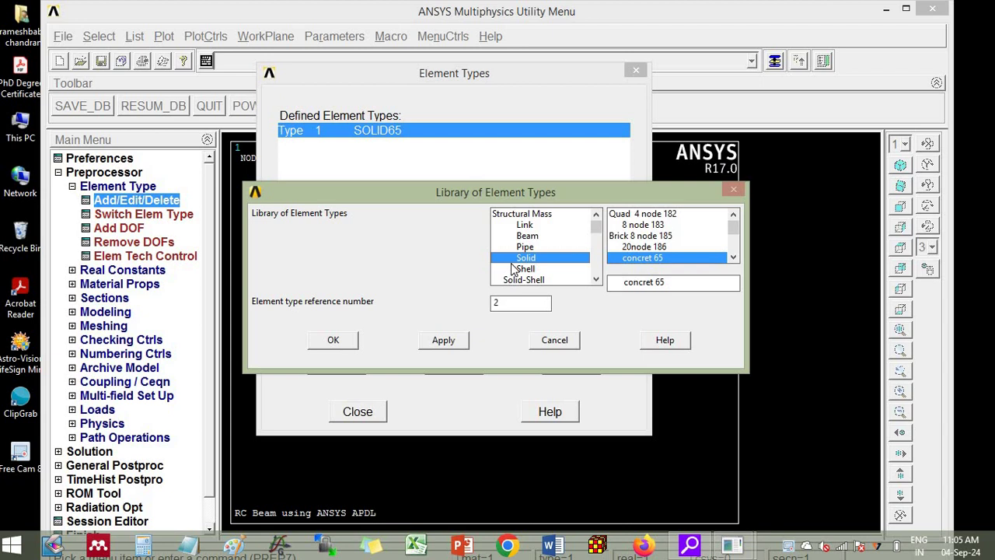
left_click(523, 236)
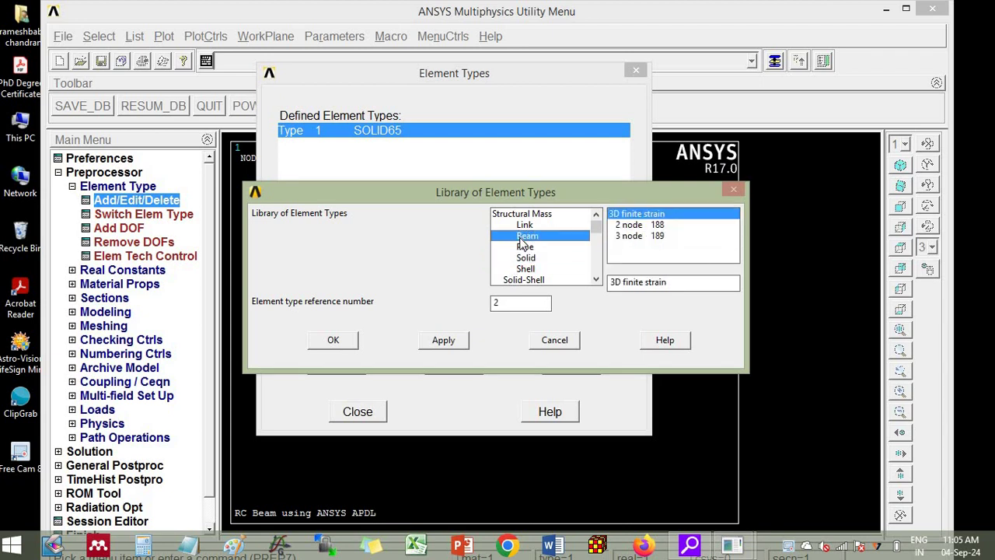
left_click(642, 225)
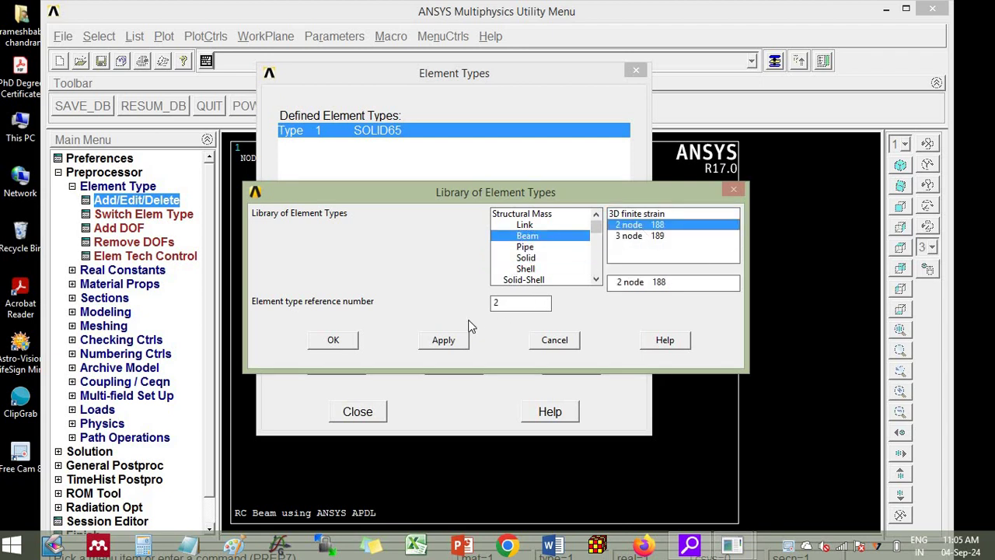
left_click(346, 344)
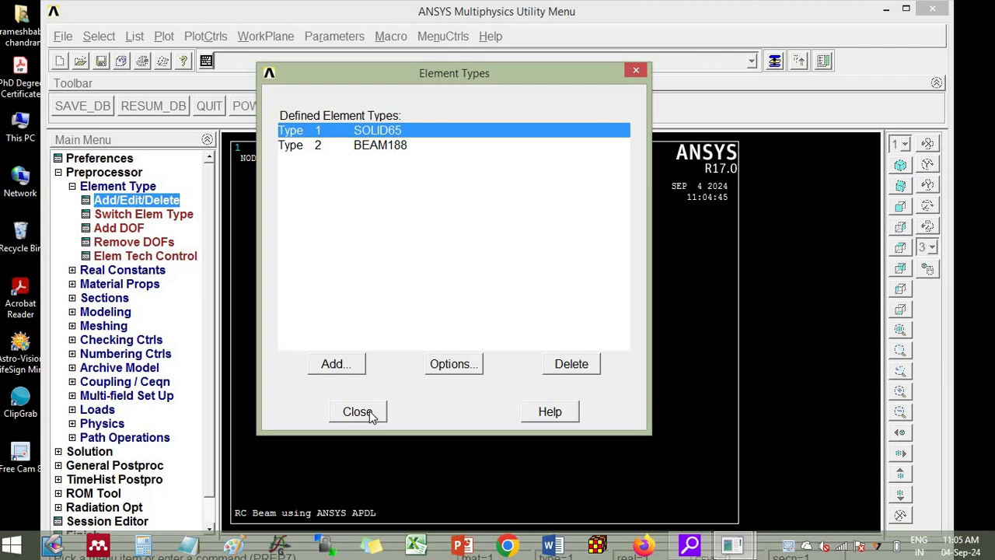
left_click(369, 410)
Step: Create real constant set 1 for SOLID65, accepting the default blank rebar values
left_click(129, 270)
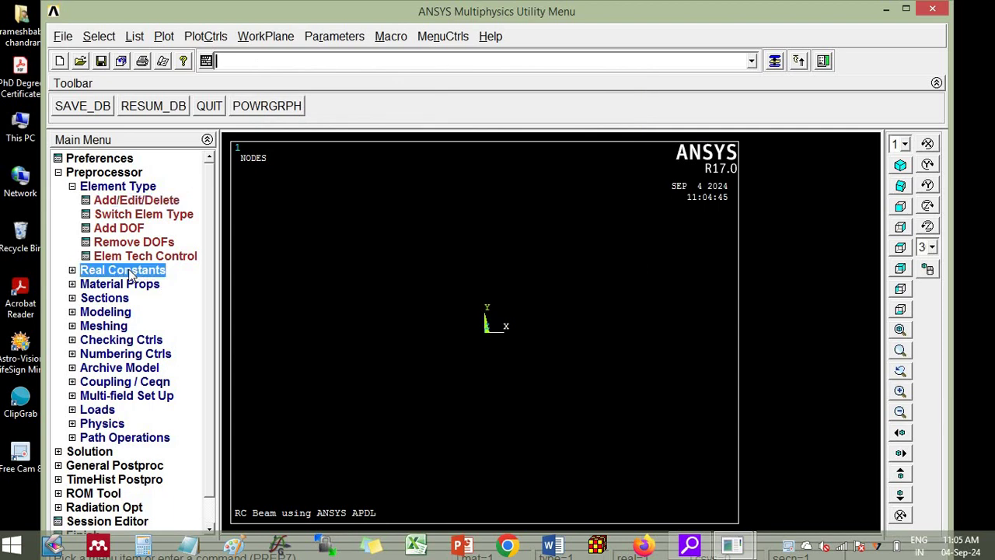
left_click(136, 216)
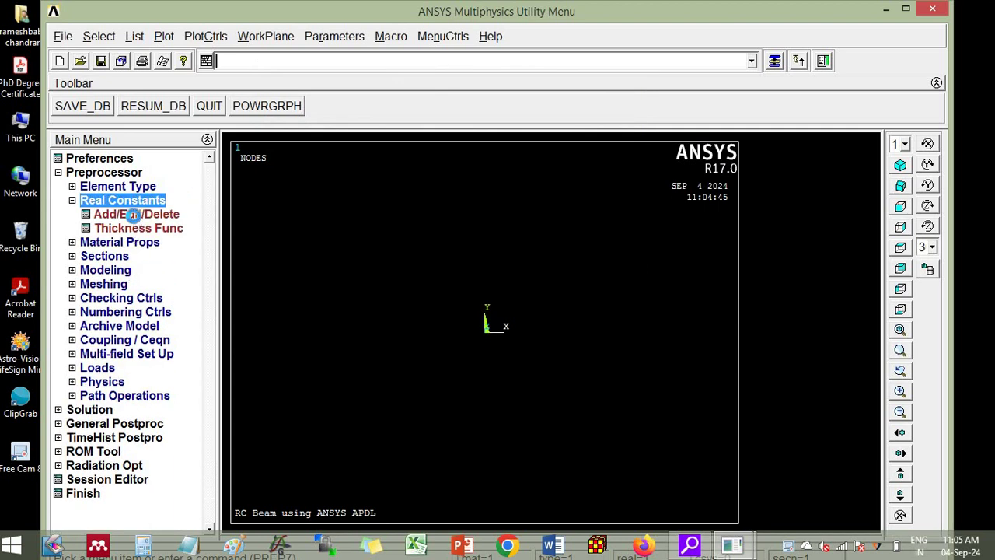
left_click(118, 322)
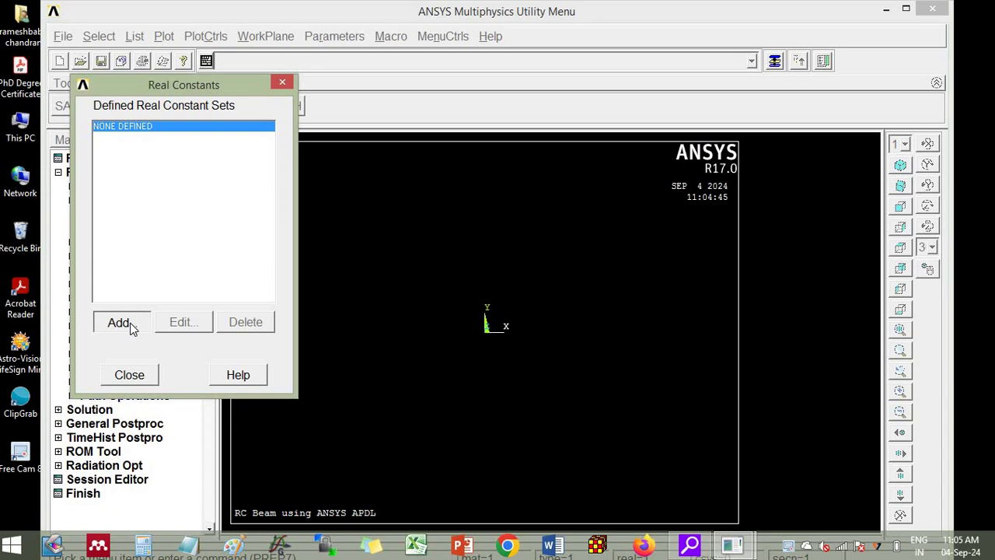
left_click(161, 127)
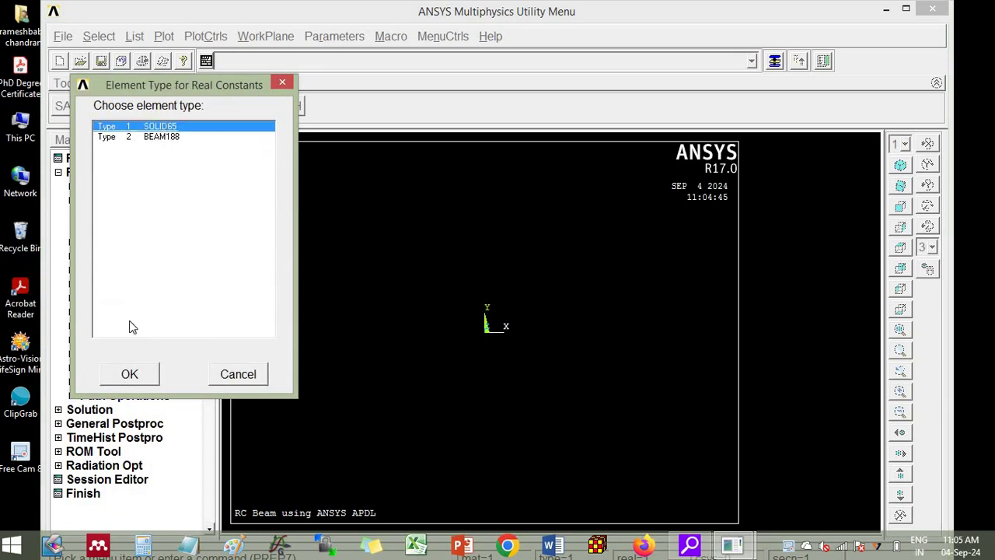
left_click(130, 374)
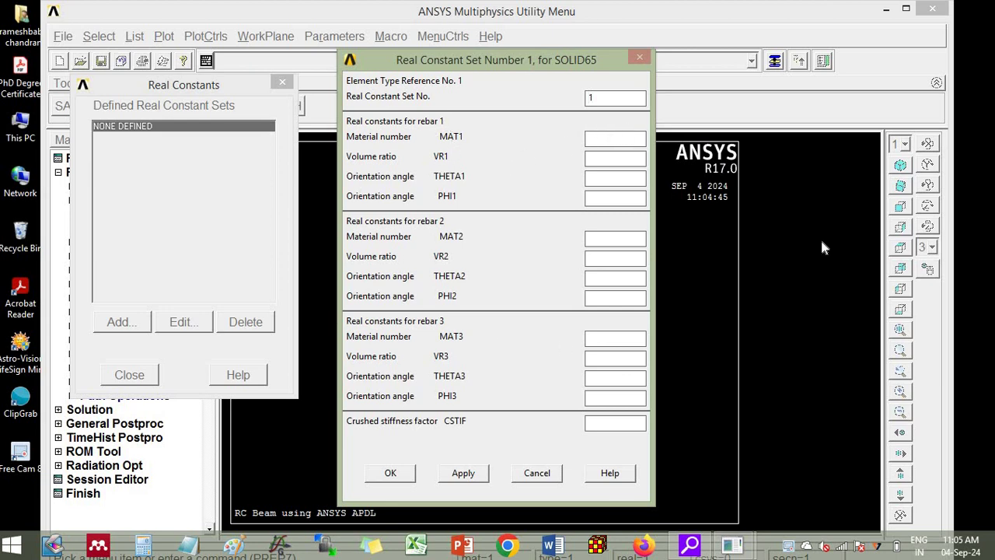
left_click(390, 472)
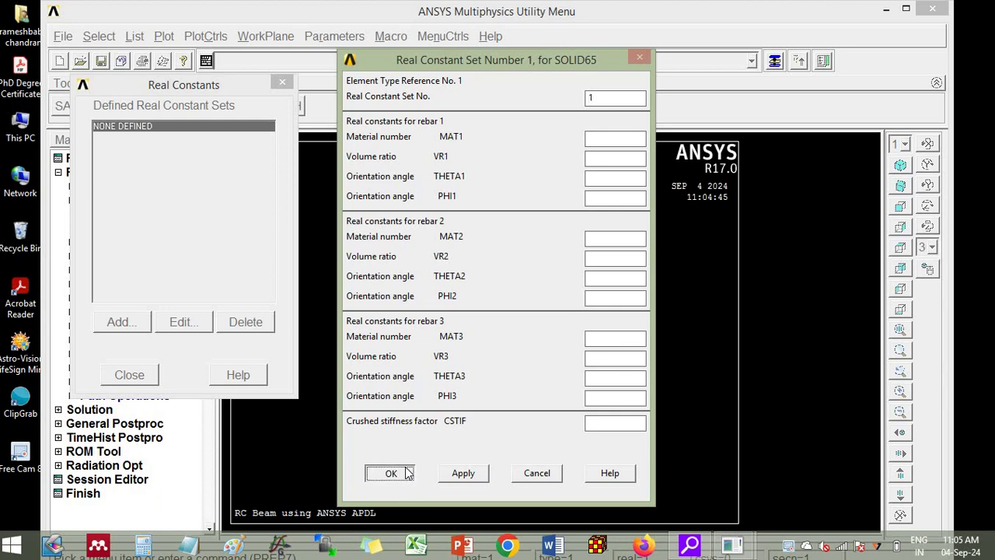
Step: Try adding real constants for BEAM188, dismiss the note that none are needed, and close
left_click(139, 323)
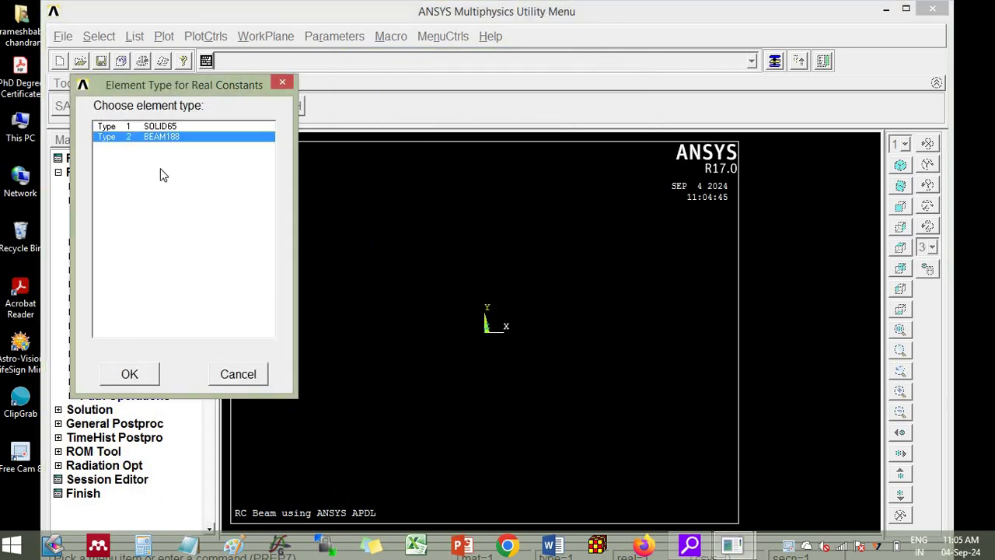
left_click(130, 374)
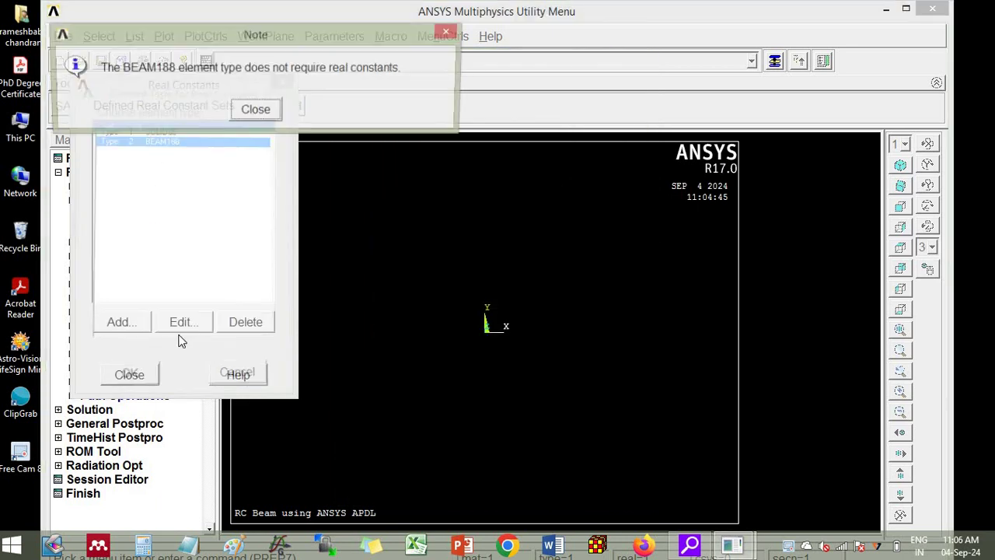
key("Return")
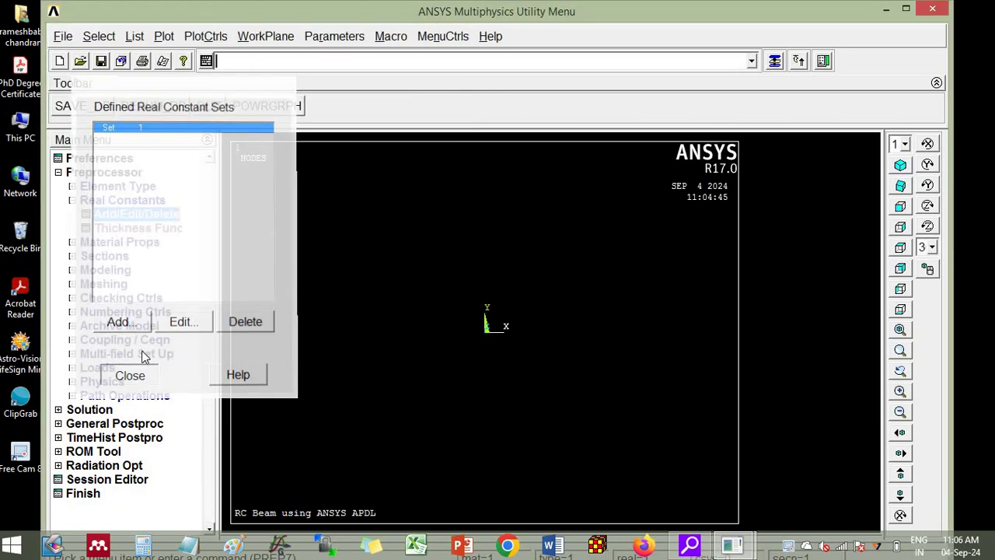
left_click(130, 375)
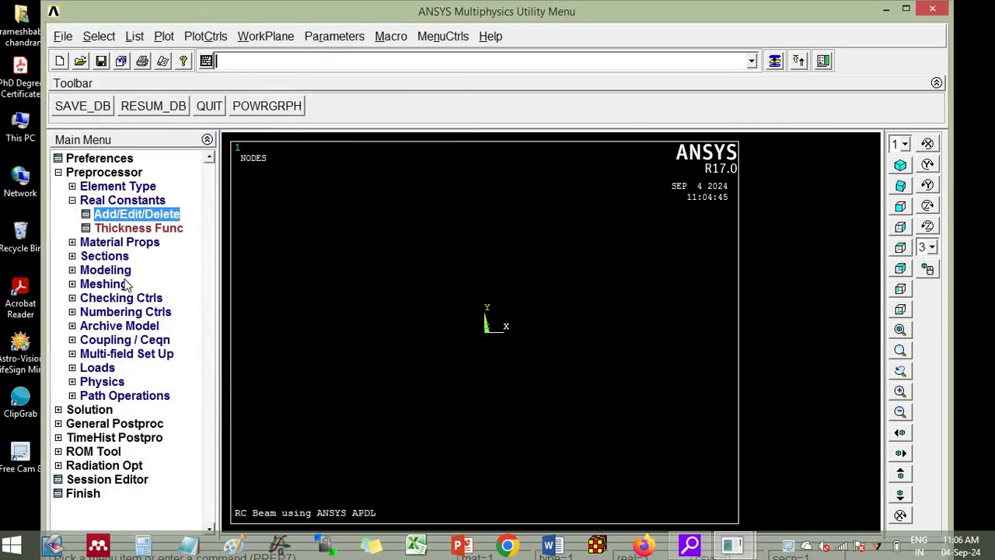
Step: Give material 1 linear isotropic elasticity with EX 25000 and PRXY 0.20
left_click(110, 243)
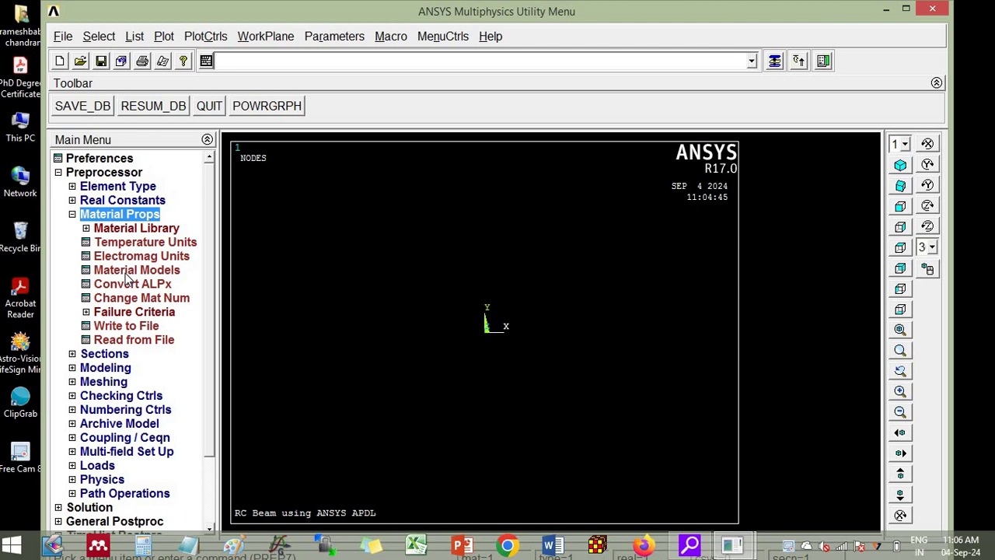
left_click(128, 270)
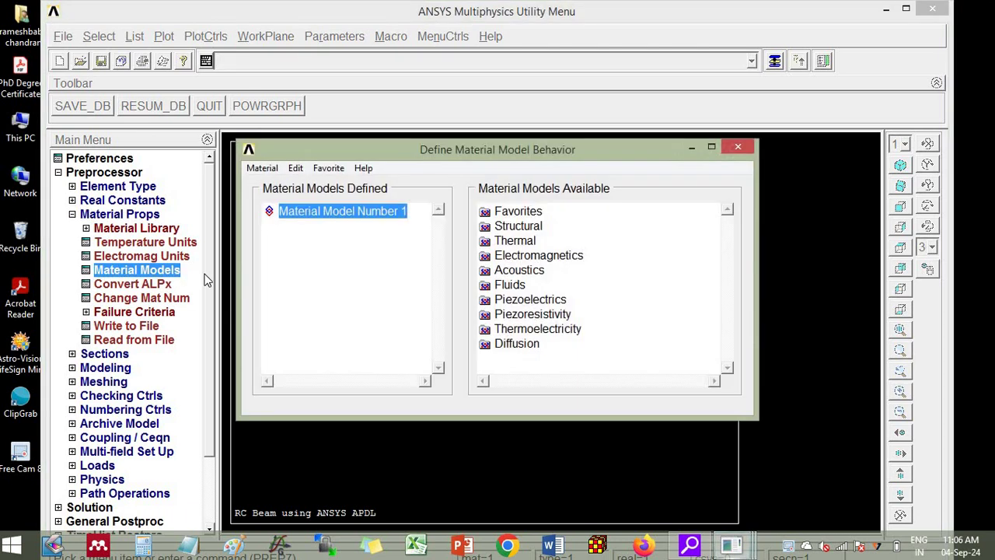
double_click(514, 227)
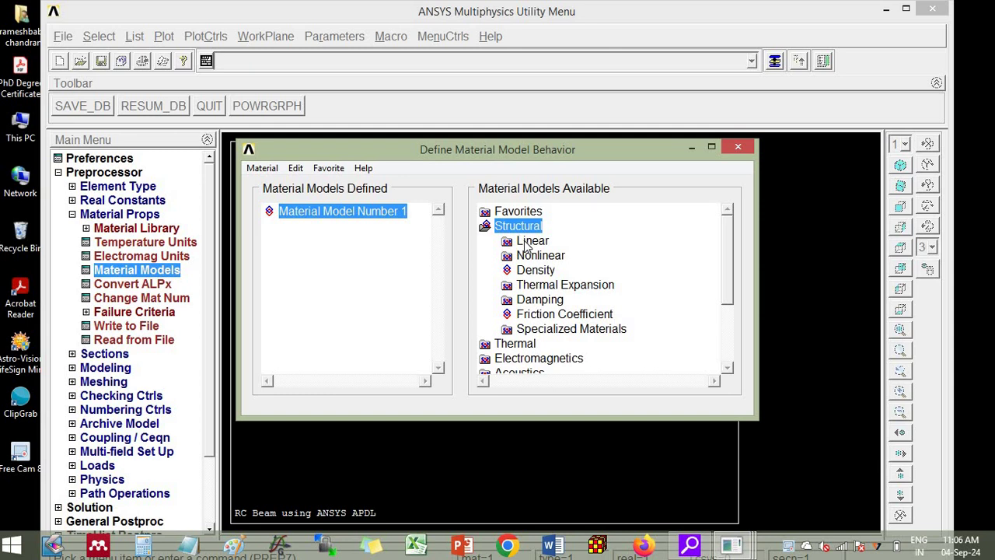
double_click(531, 243)
double_click(551, 256)
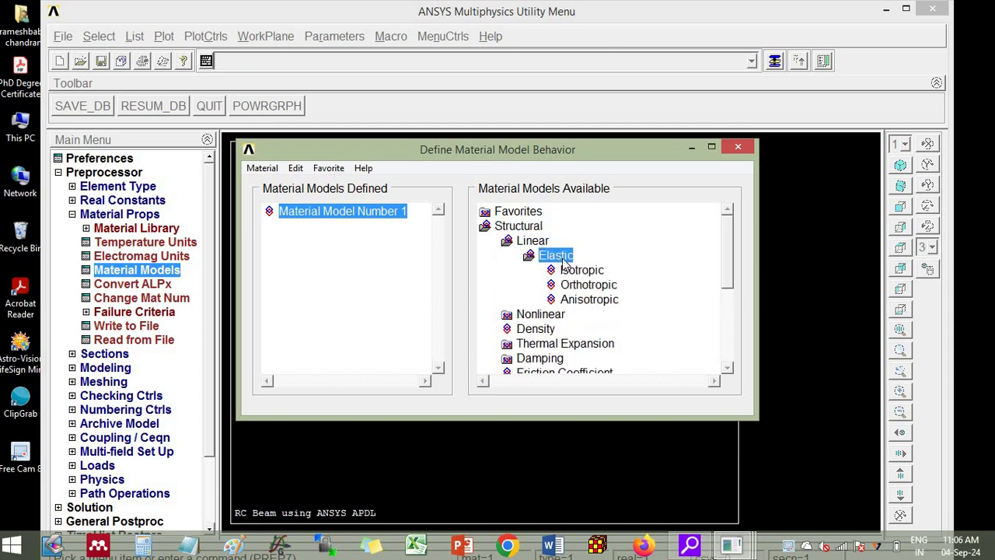
double_click(575, 271)
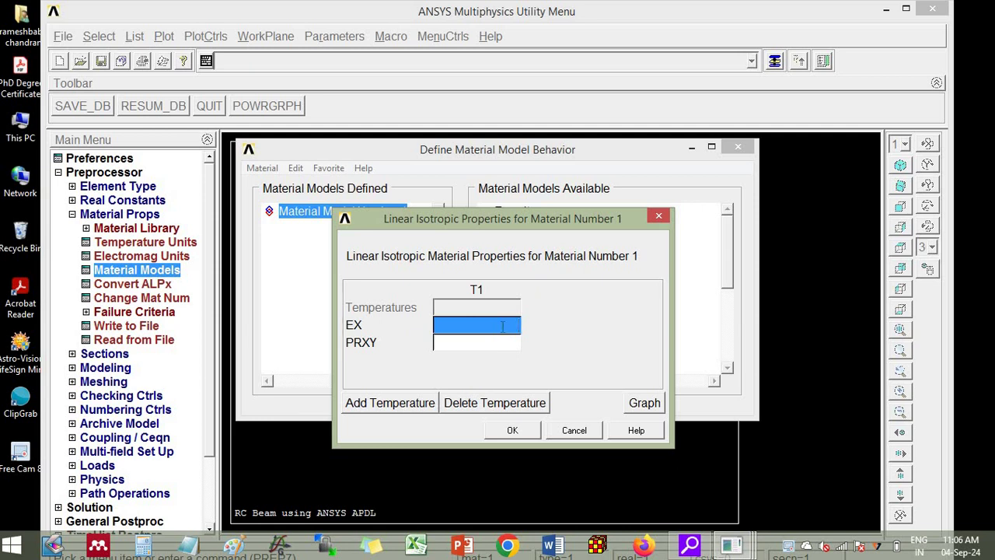
type("25000")
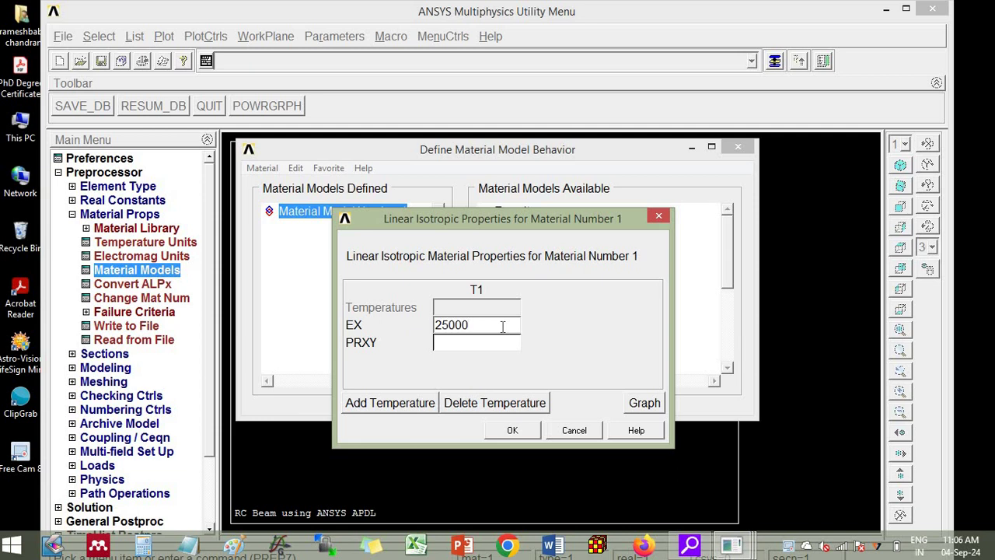
key("Tab")
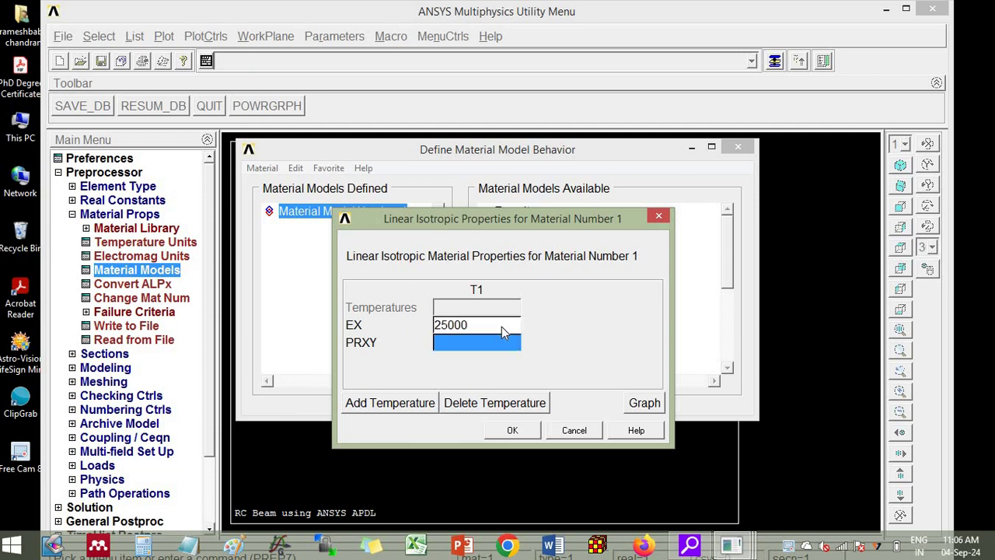
type("0.20")
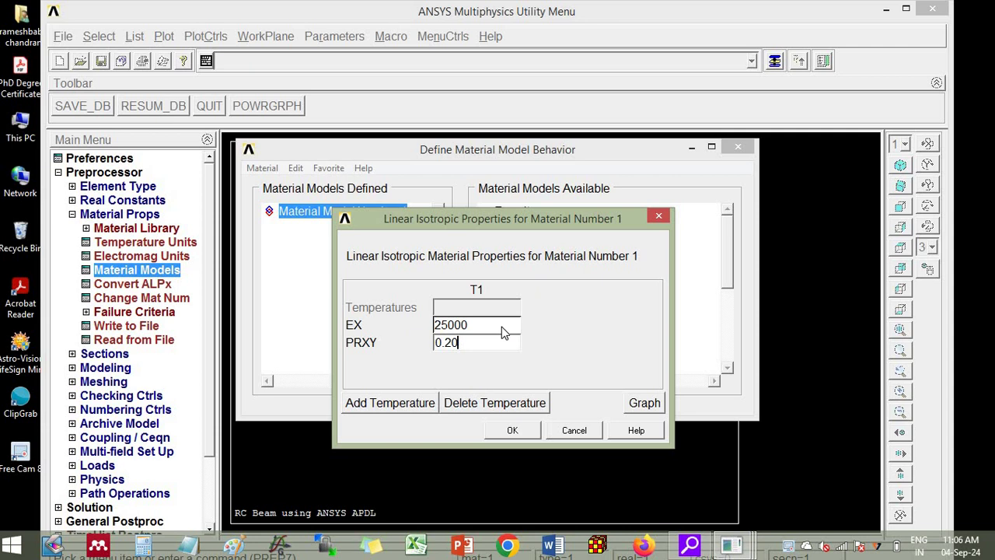
left_click(527, 430)
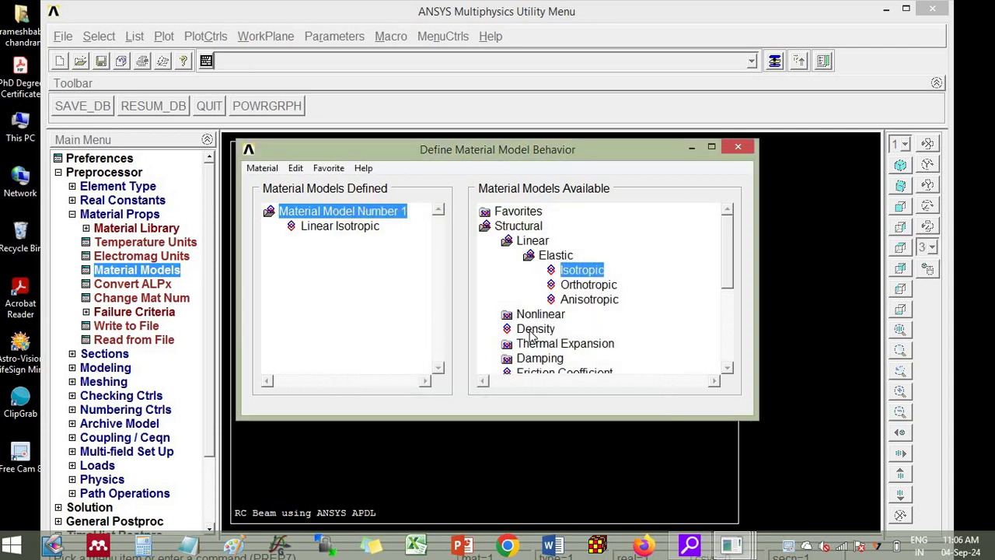
Step: Set material 1 density to 2500
double_click(535, 329)
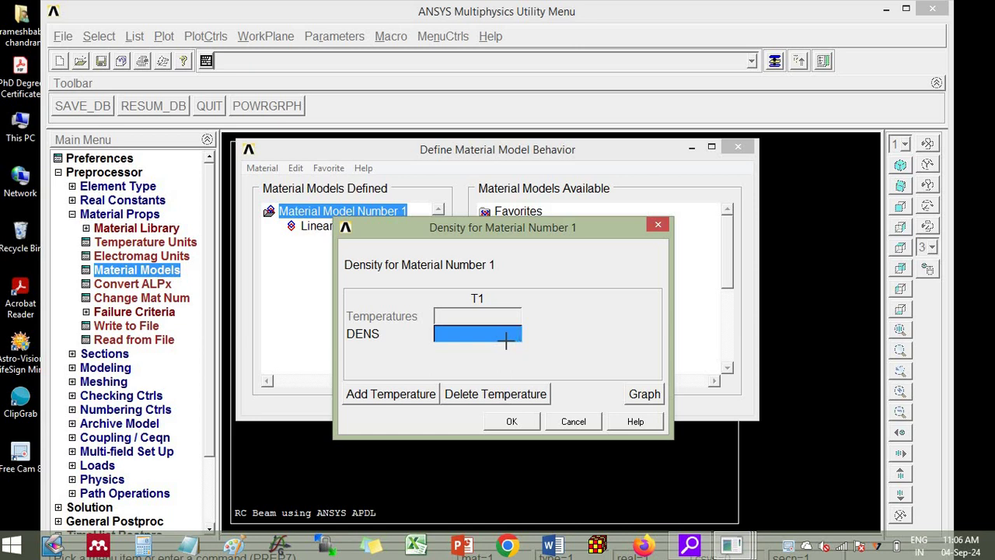
type("25")
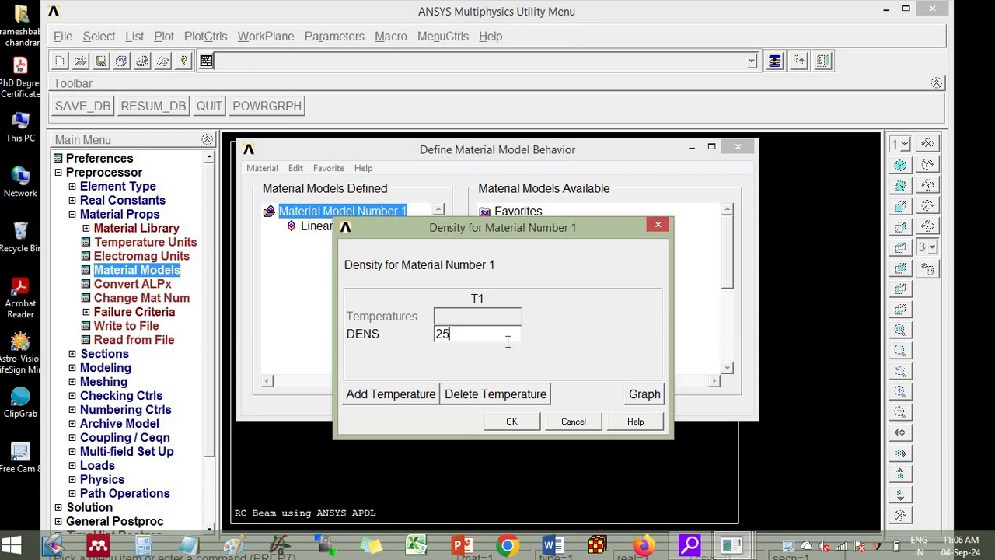
type("00")
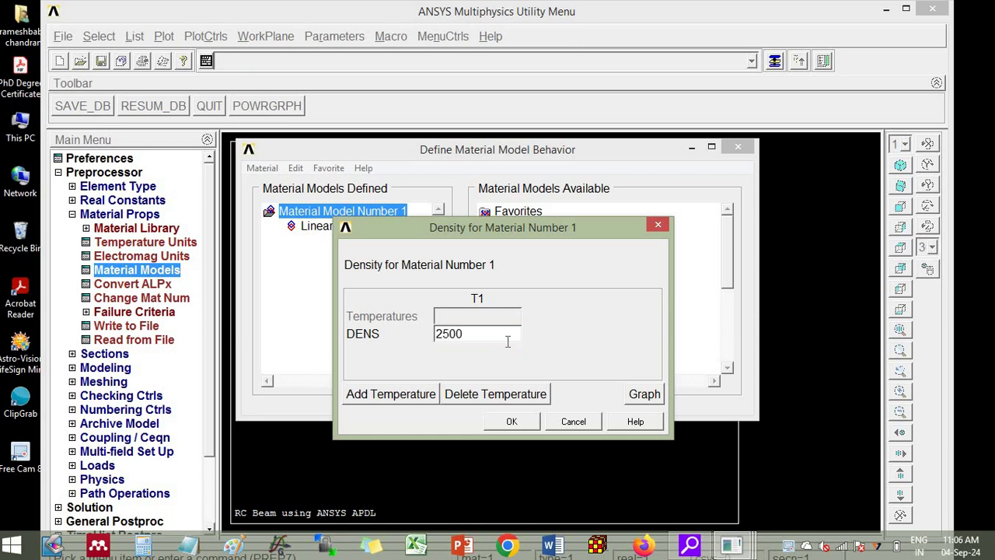
left_click(512, 422)
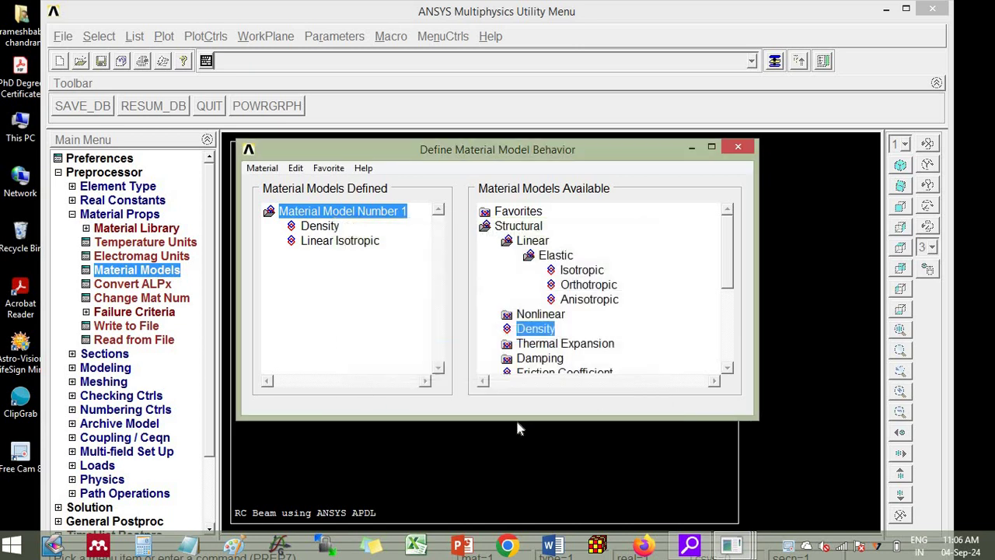
Step: Define concrete properties: shear transfer 0.20 open, 0.90 closed, cracking 3.5, crushing 25
double_click(538, 314)
double_click(558, 345)
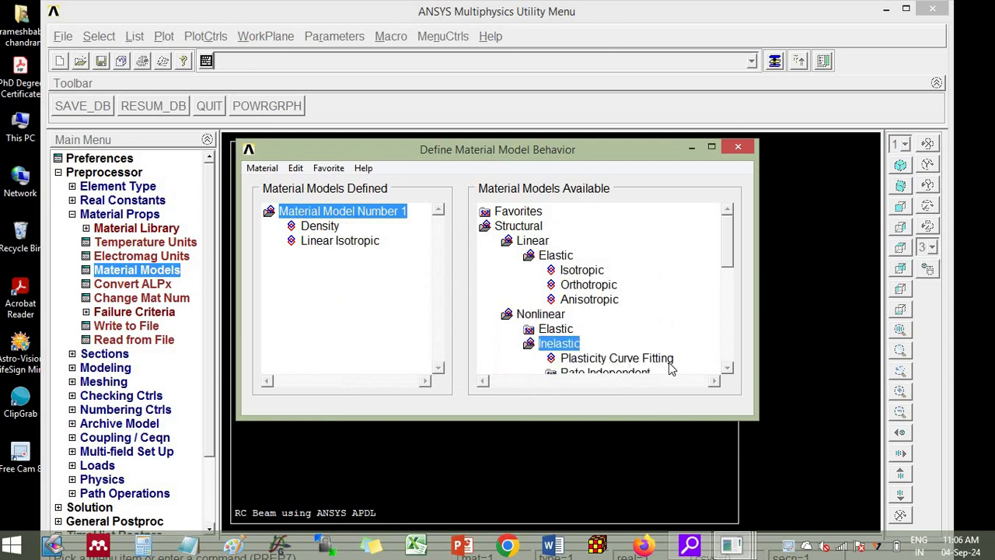
left_click(728, 368)
left_click(727, 368)
left_click(727, 368)
left_click(728, 367)
left_click(728, 368)
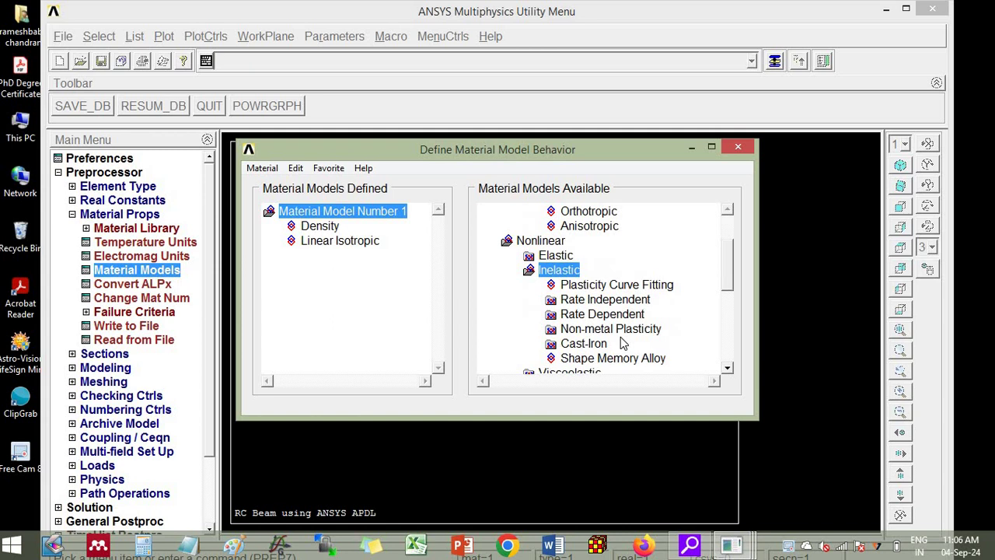
double_click(618, 330)
double_click(605, 344)
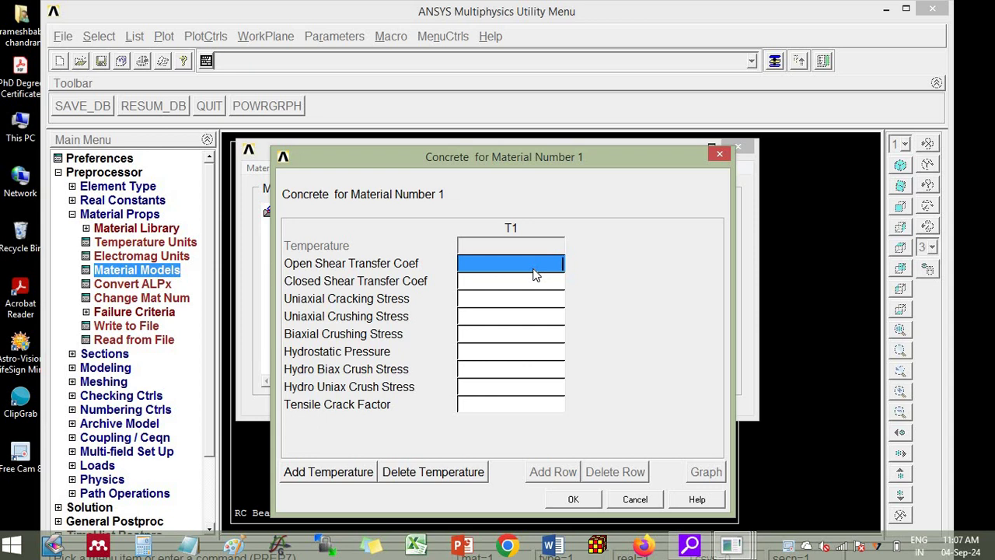
type("0.20")
key("Tab")
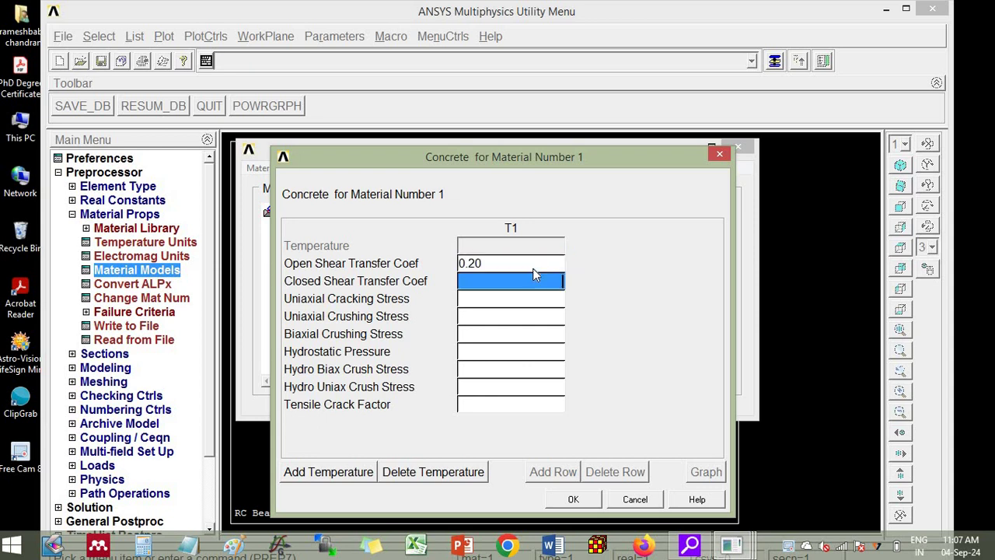
type("0.")
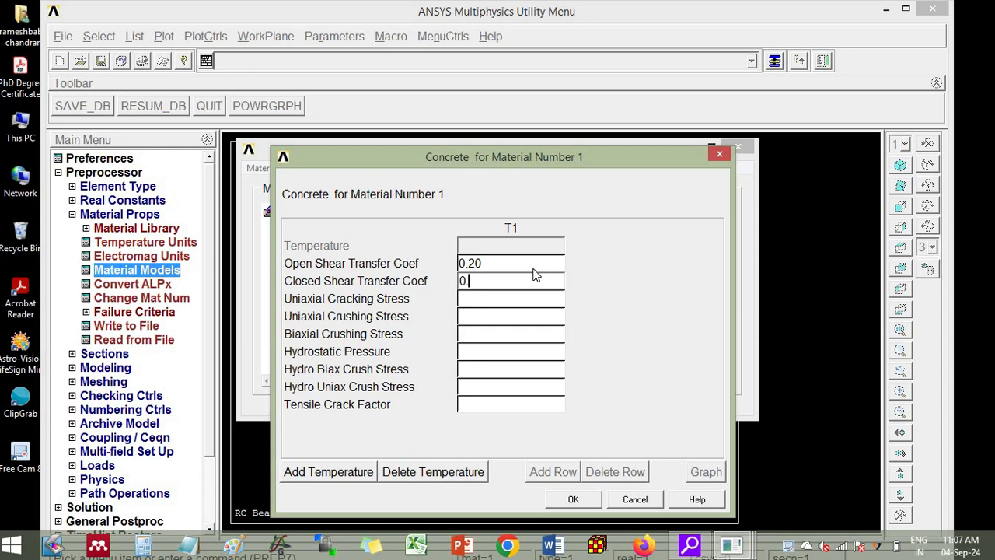
type("90")
key("Tab")
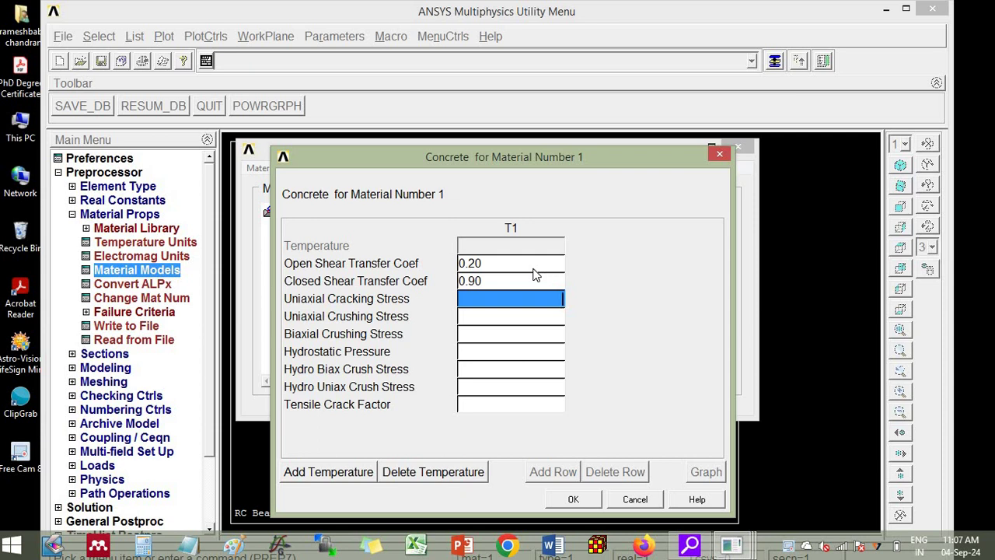
type("3.5")
key("Tab")
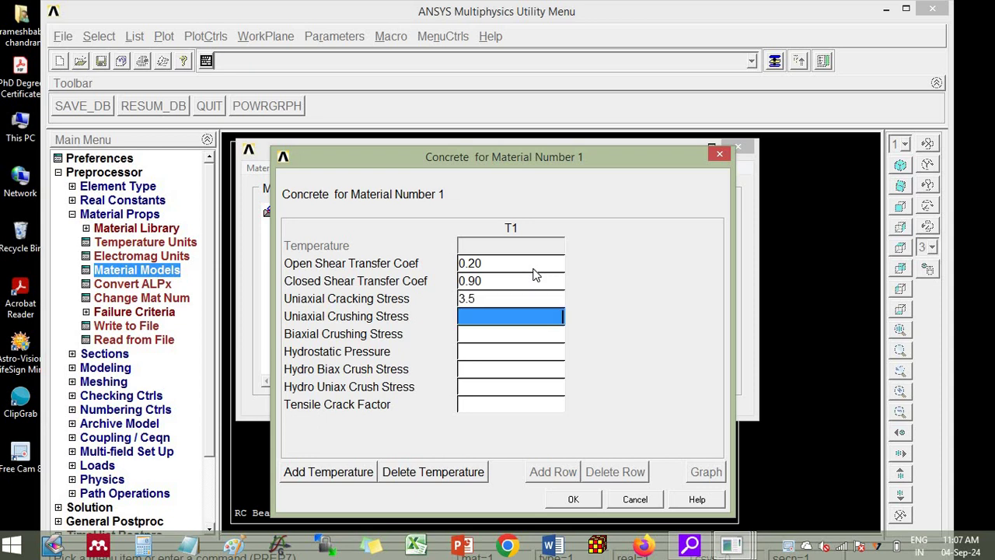
type("25")
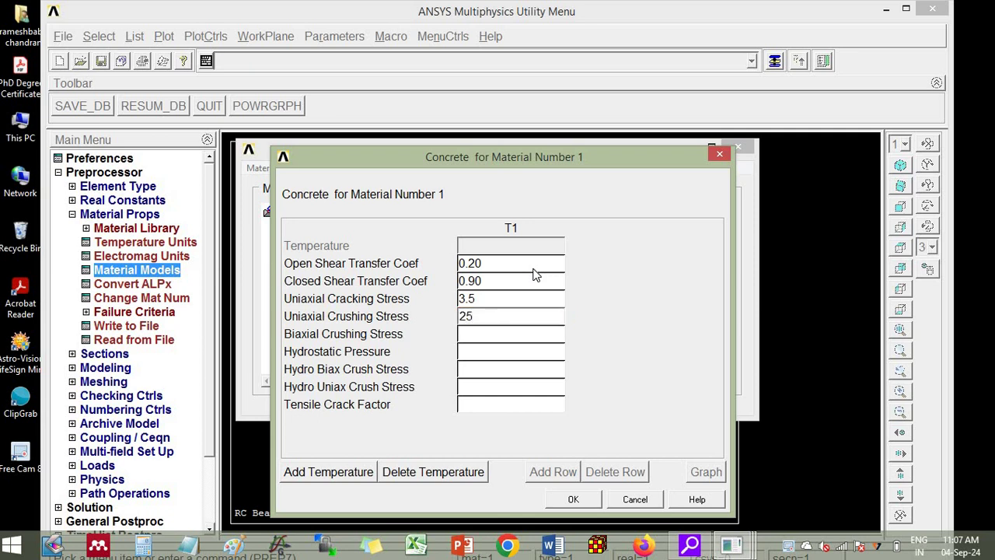
left_click(580, 497)
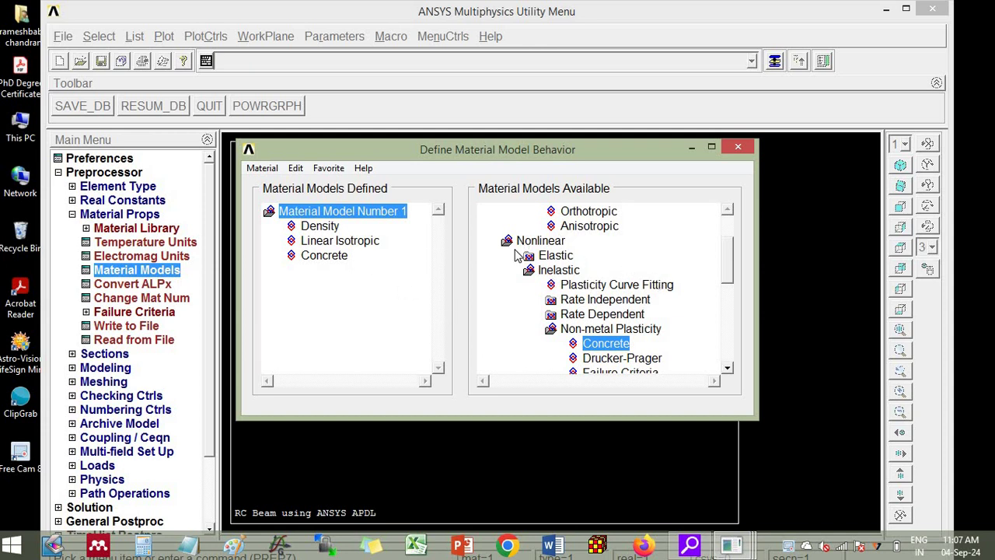
Step: Create material model 2 with linear isotropic EX 2e5 and PRXY 0.30
left_click_drag(727, 268, 729, 219)
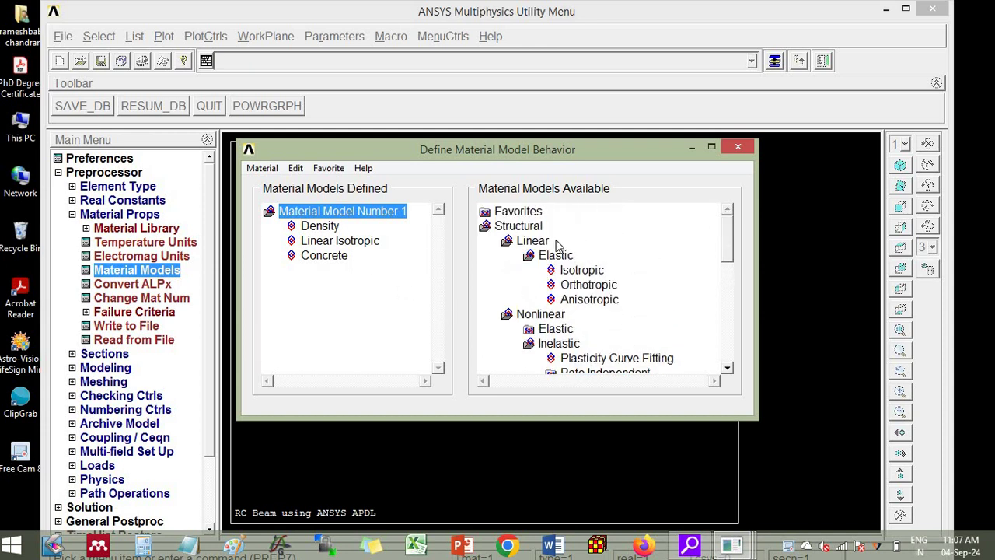
double_click(499, 227)
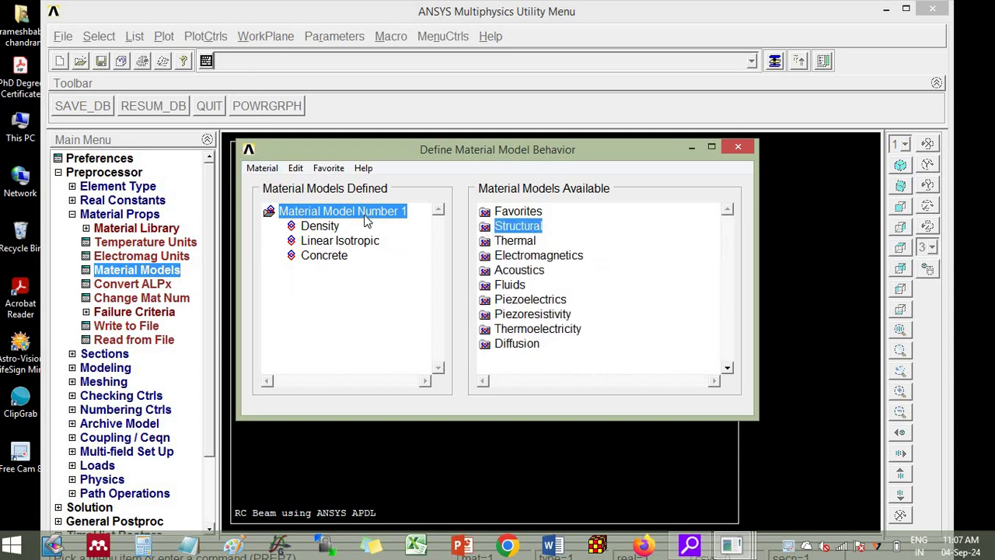
left_click(264, 168)
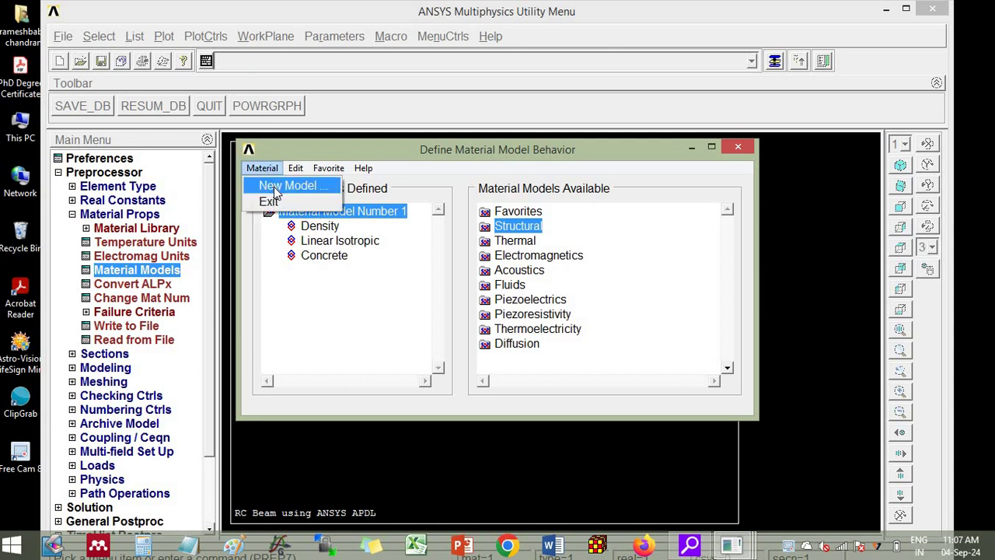
left_click(275, 187)
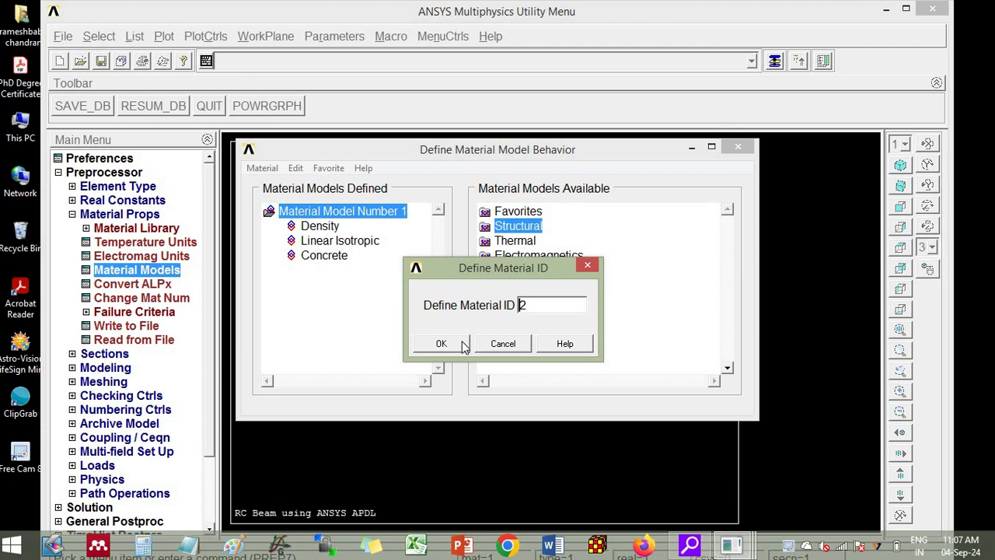
left_click(463, 344)
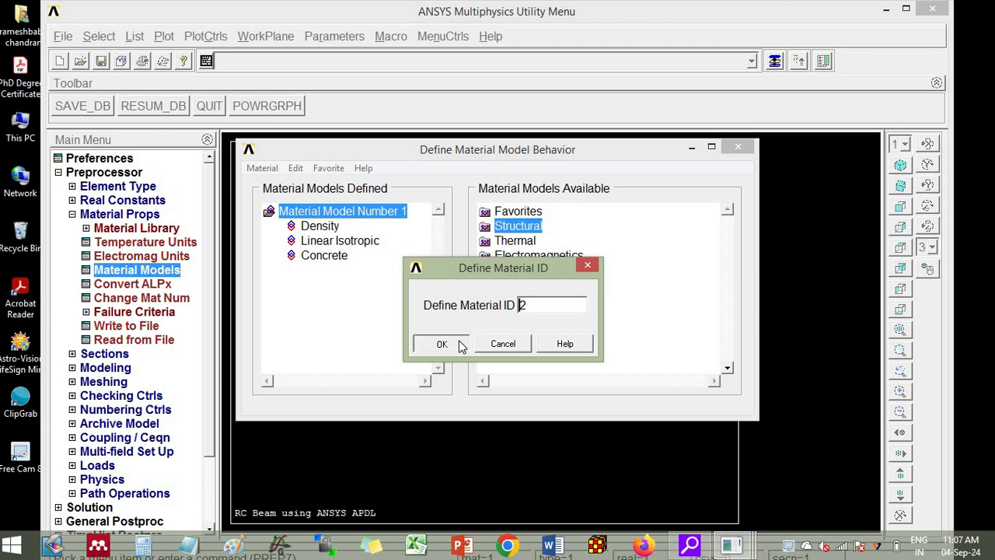
double_click(517, 227)
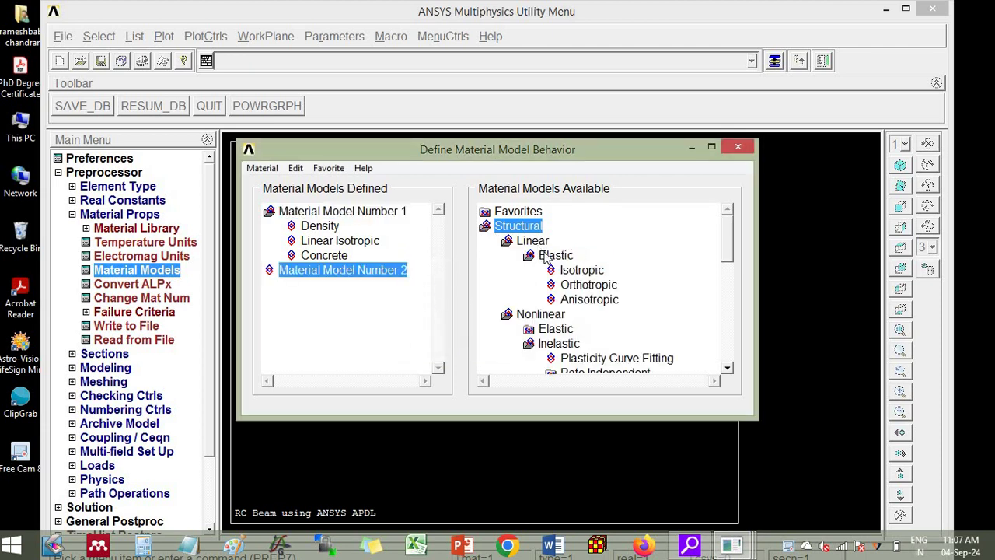
double_click(578, 270)
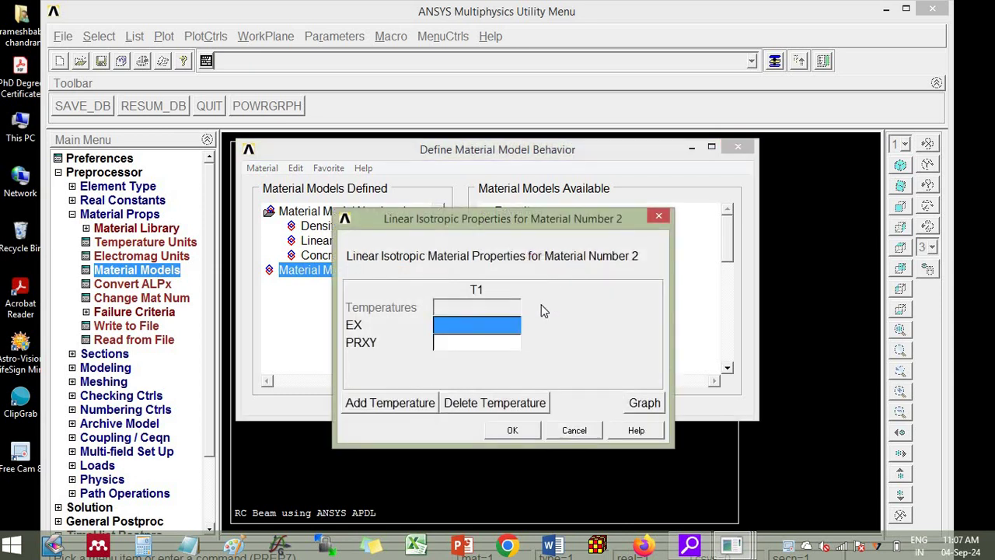
type("2e5")
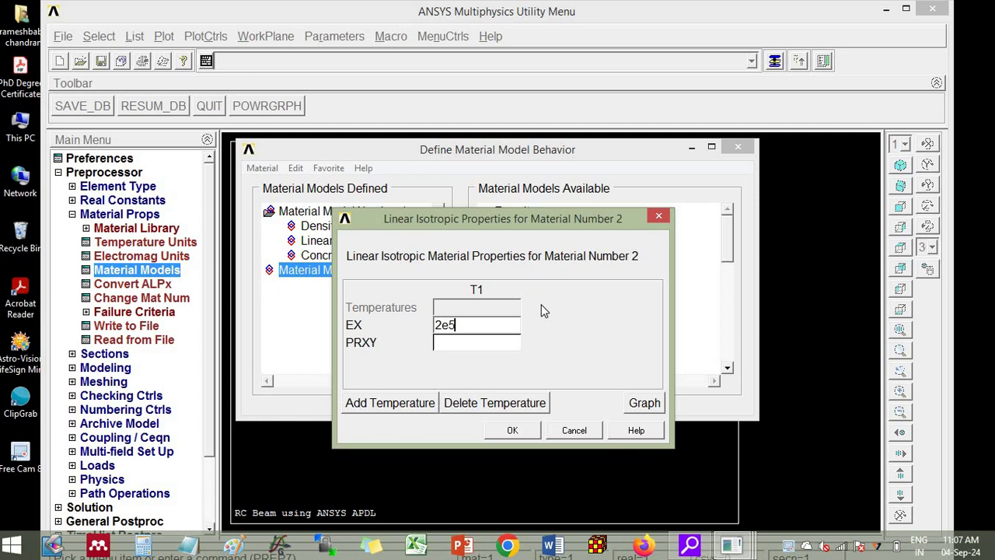
key("Tab")
type("0")
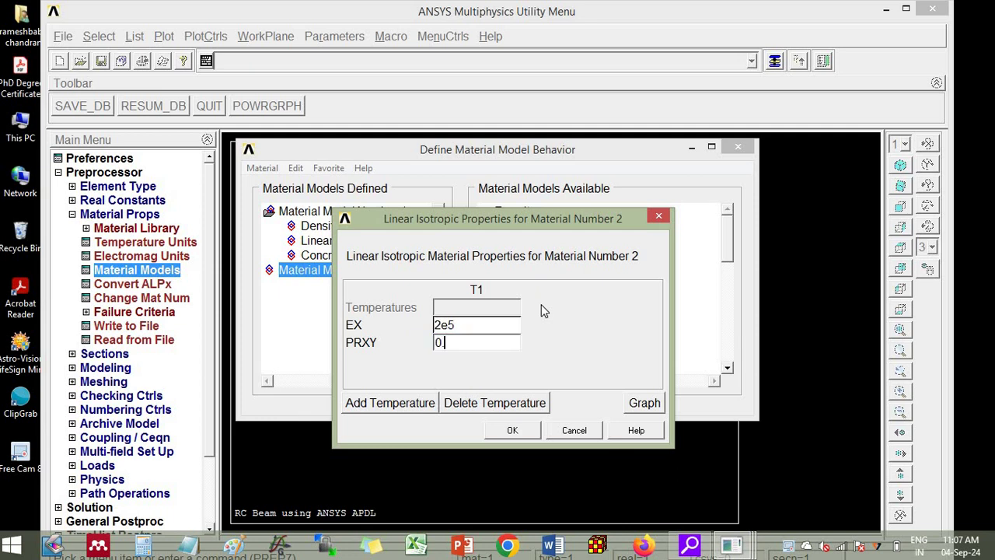
type(".30")
left_click(513, 430)
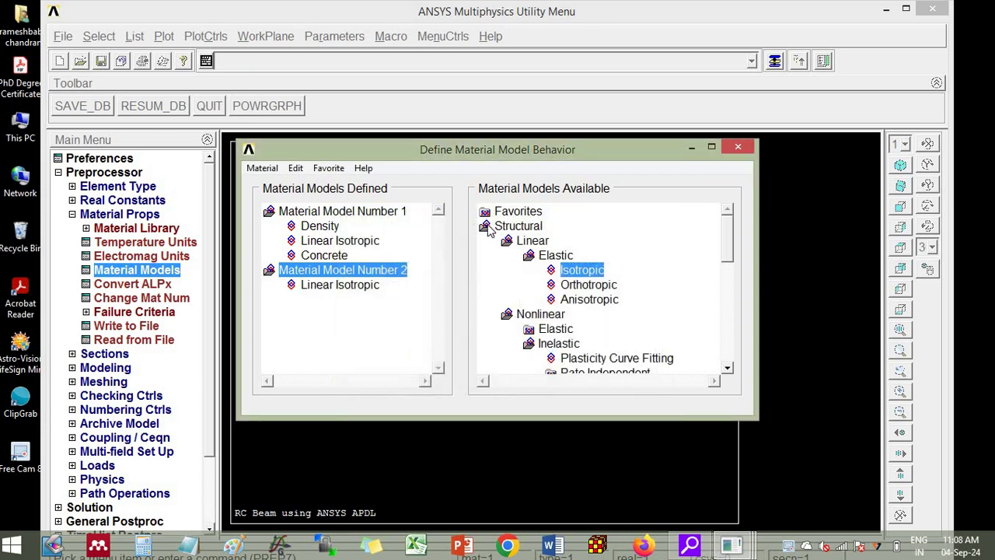
Step: Set material 2 density to 7850
double_click(489, 227)
double_click(504, 227)
double_click(507, 242)
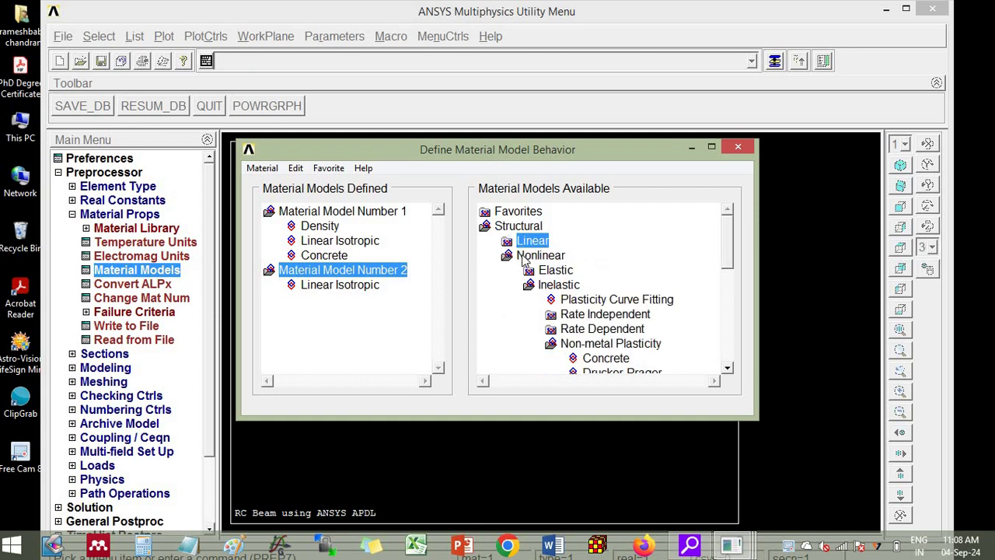
double_click(506, 257)
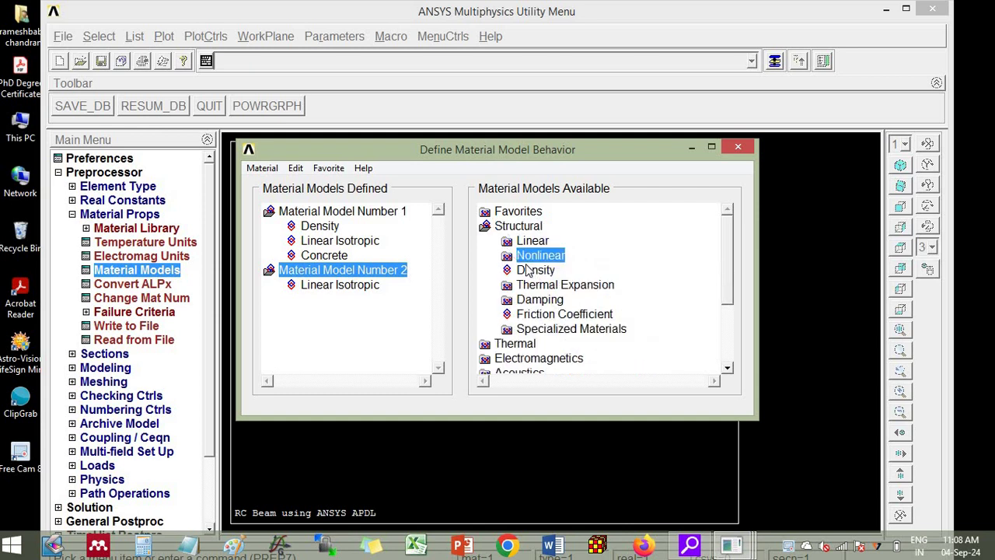
double_click(527, 270)
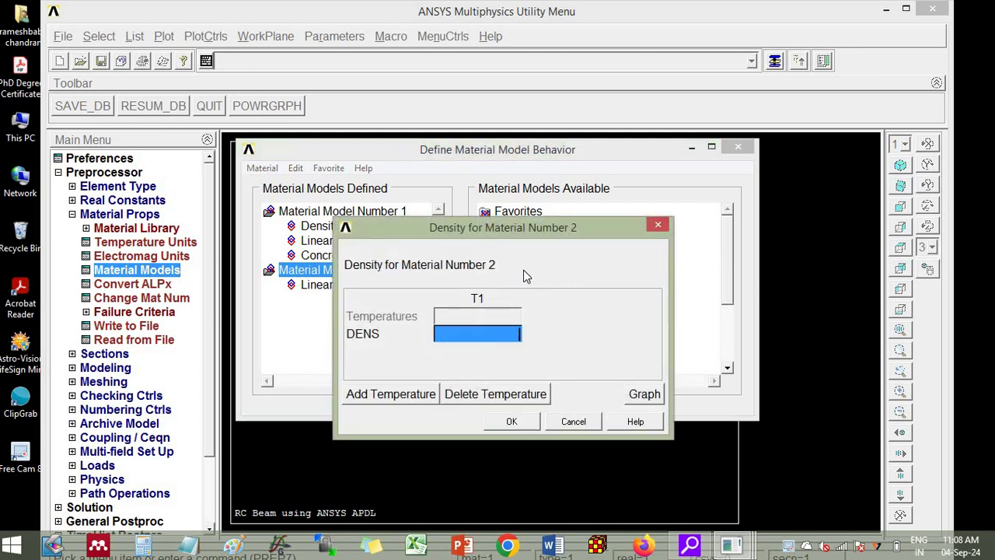
type("7850")
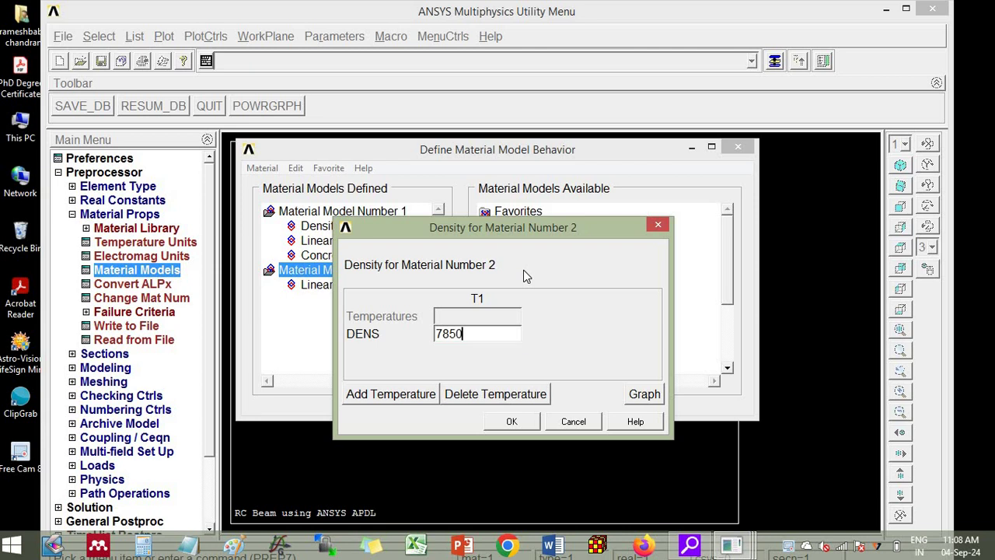
left_click(514, 421)
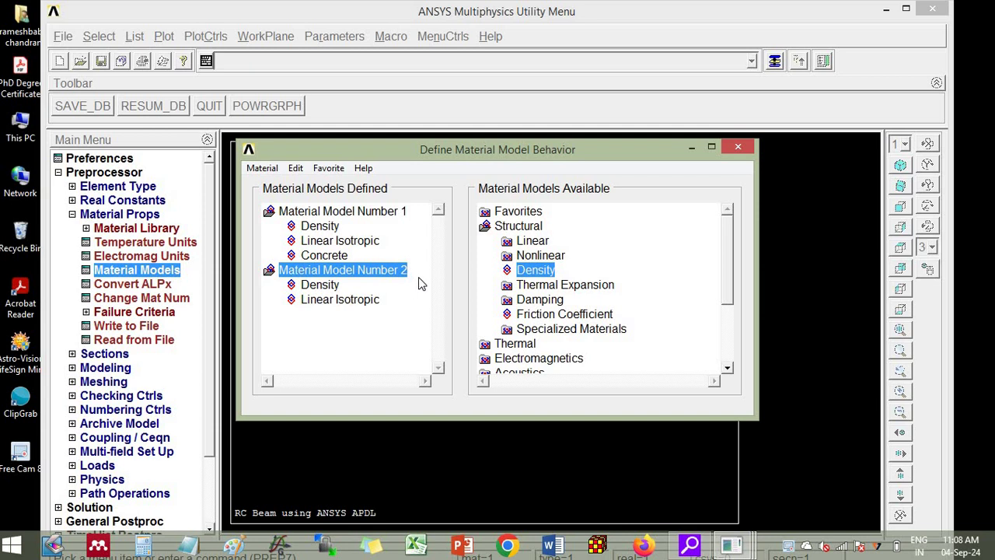
Step: Close the material models window and create keypoints at (0,0,0) and (200,0,0)
left_click(738, 148)
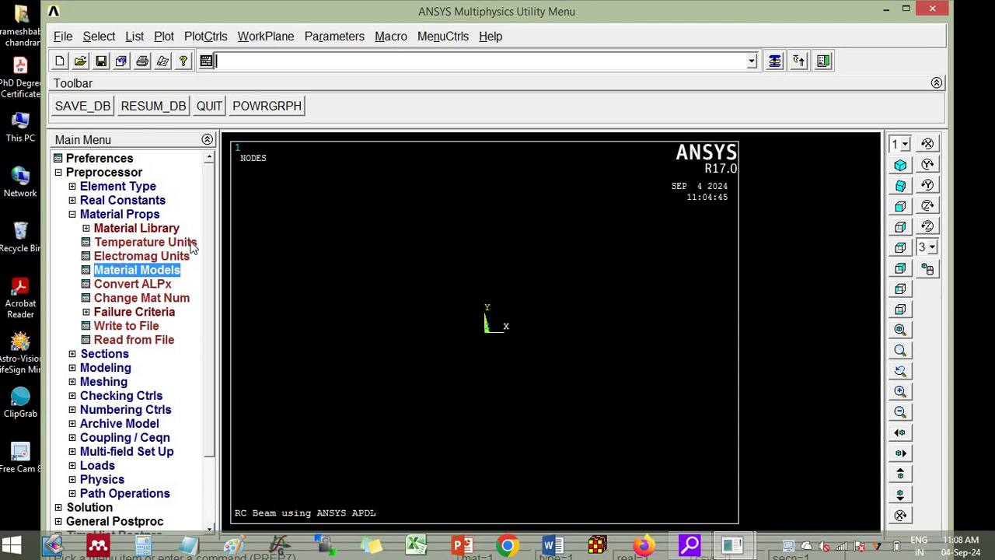
left_click(58, 172)
left_click(58, 172)
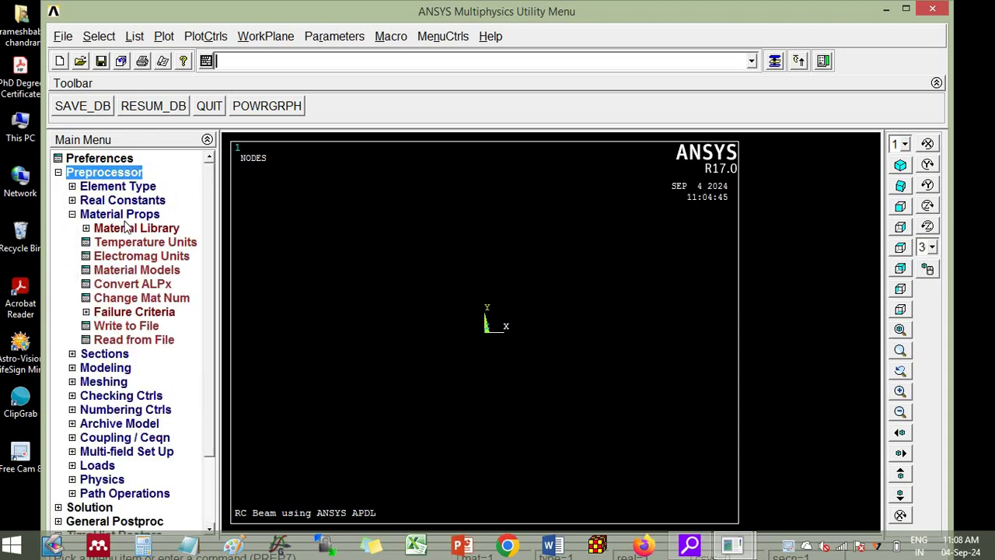
left_click(107, 370)
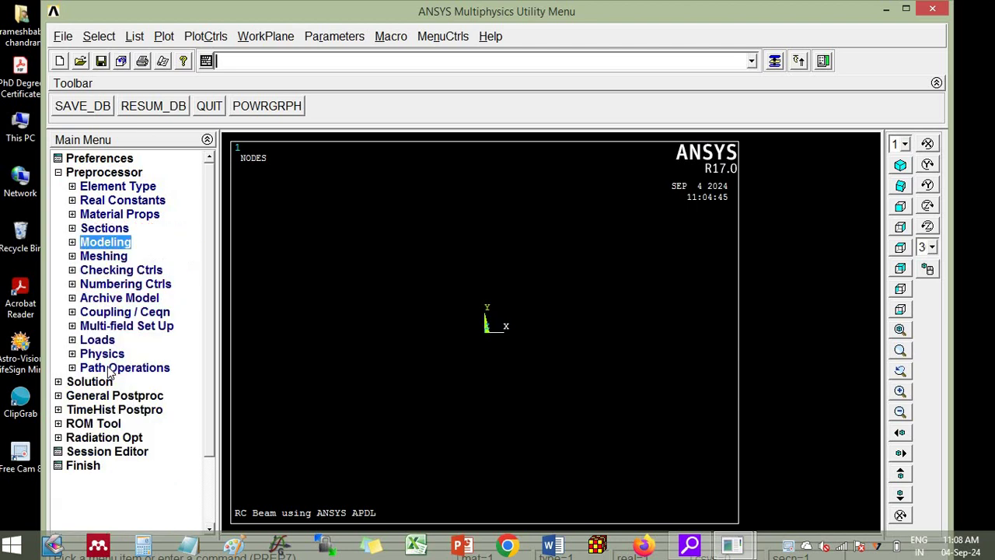
left_click(113, 258)
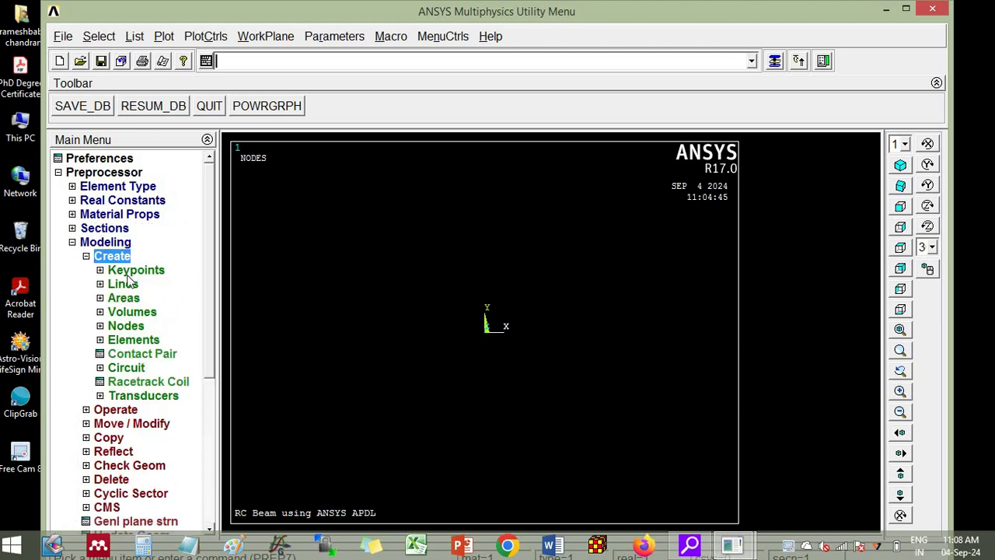
left_click(131, 271)
left_click(132, 298)
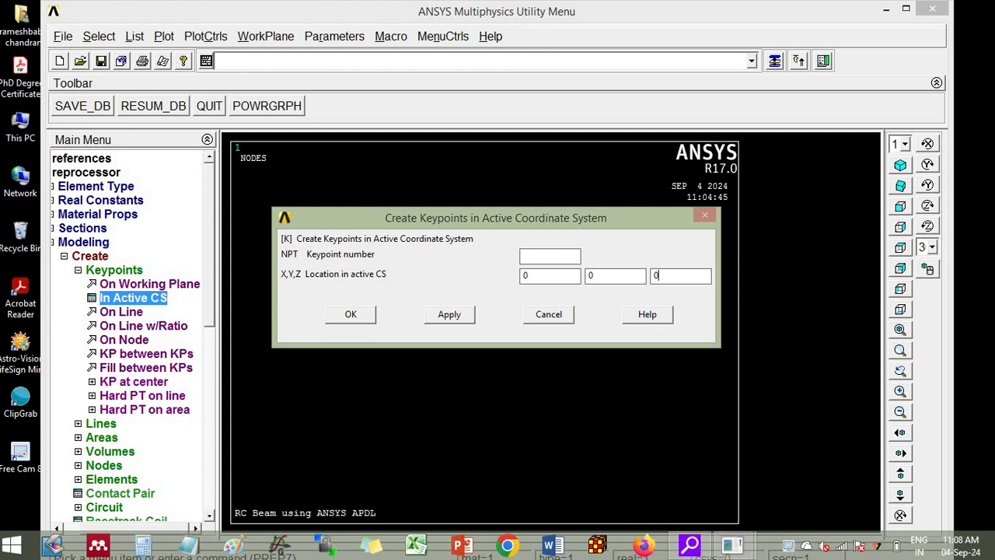
left_click(458, 313)
type("200")
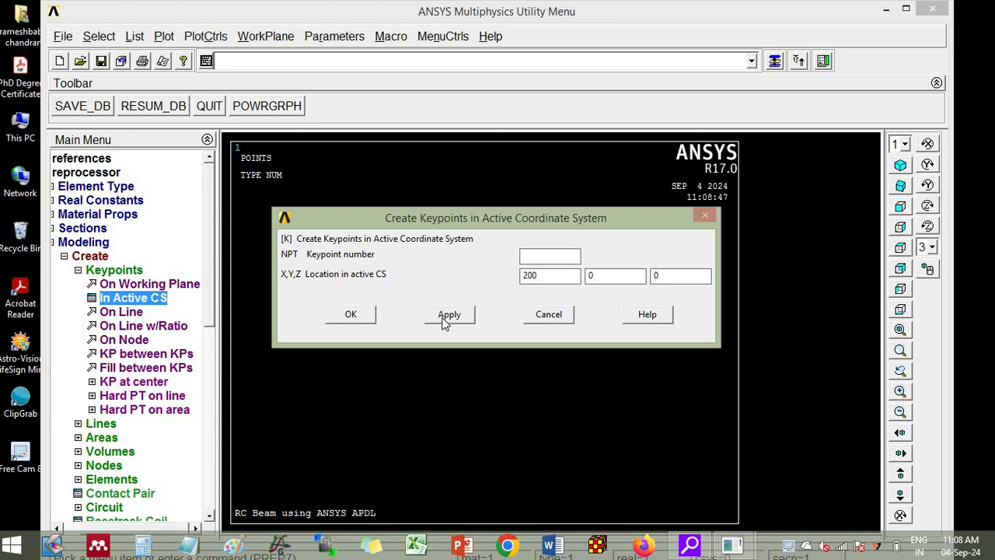
left_click(361, 319)
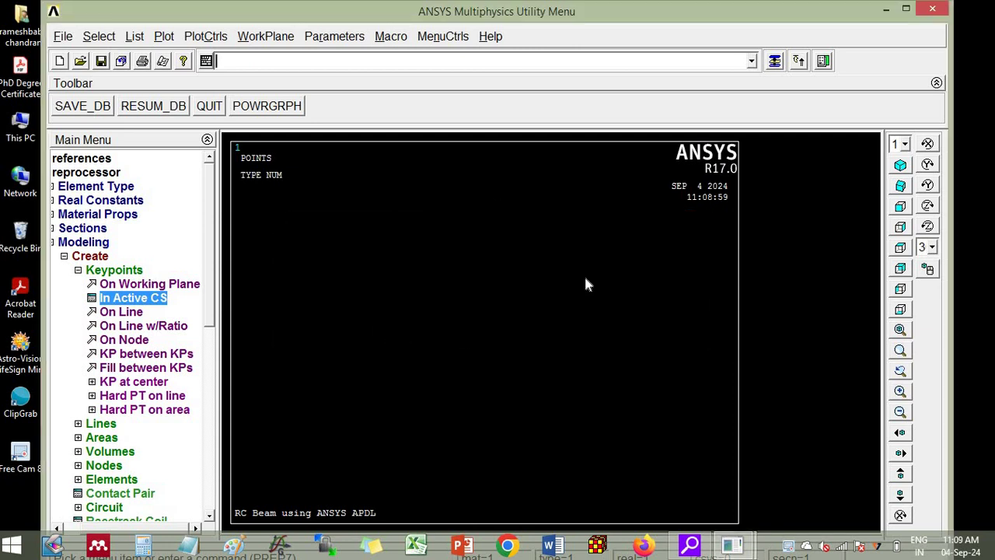
Step: In isometric view, copy keypoints 1 and 2 by DY 400 to form keypoints 3 and 4
left_click(900, 330)
left_click(899, 165)
left_click(79, 270)
left_click(105, 257)
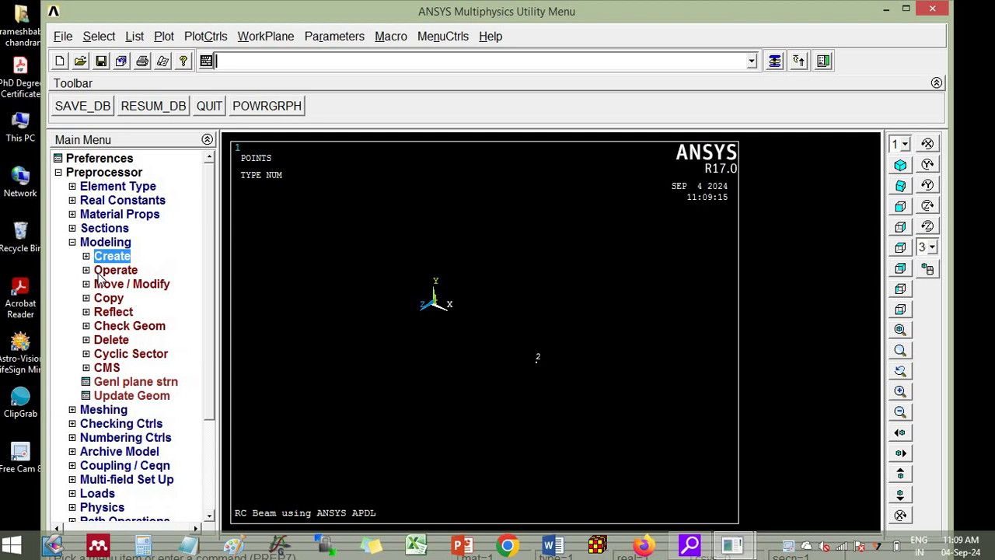
left_click(106, 299)
left_click(113, 311)
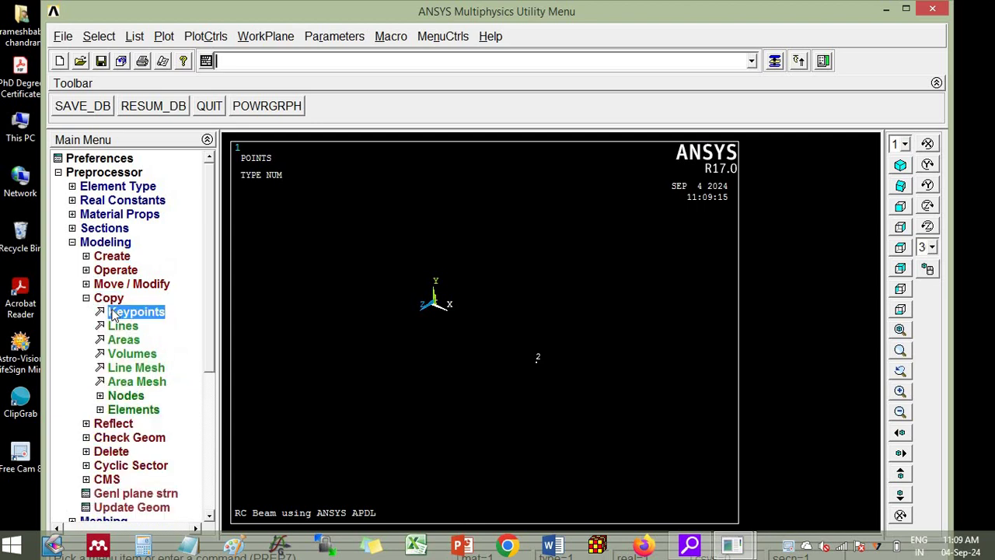
left_click(88, 306)
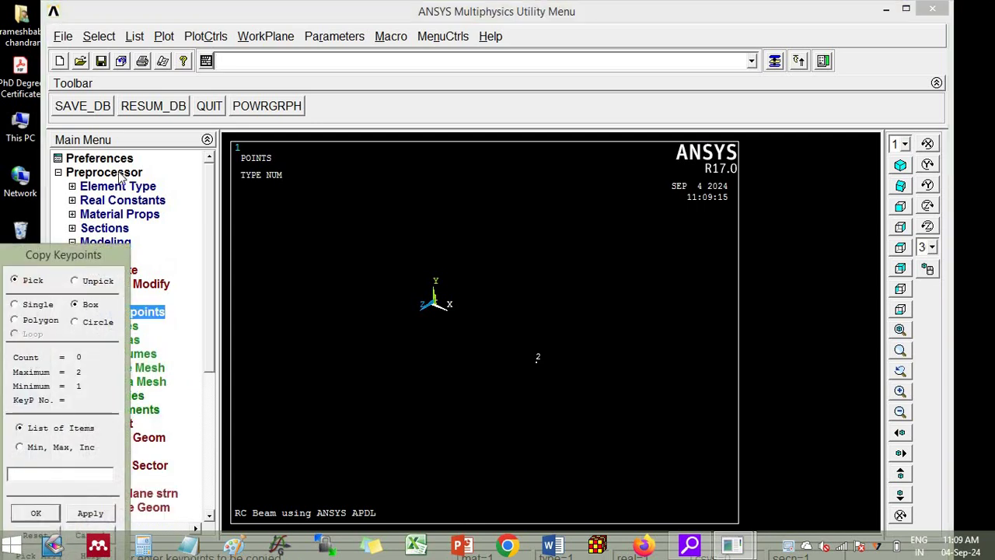
left_click_drag(90, 262, 124, 155)
left_click_drag(355, 251, 611, 418)
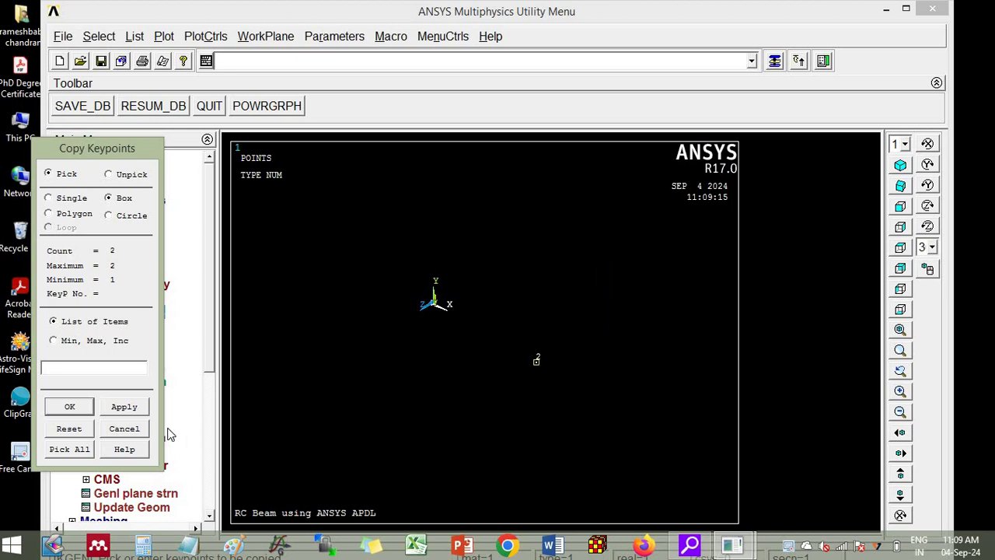
left_click(69, 407)
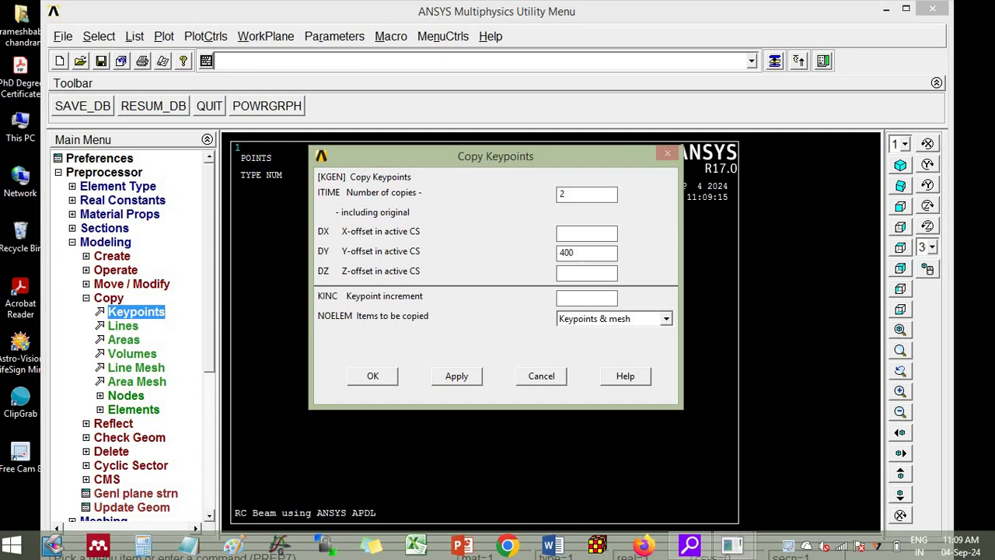
left_click(385, 377)
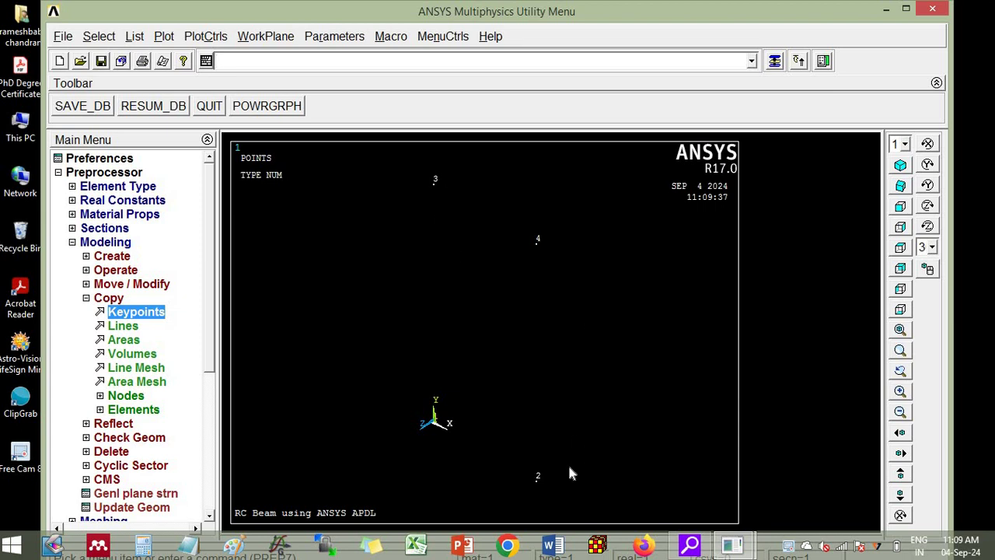
Step: Create an area through keypoints 1, 2, 4 and 3 as the beam's rectangular face
left_click(86, 299)
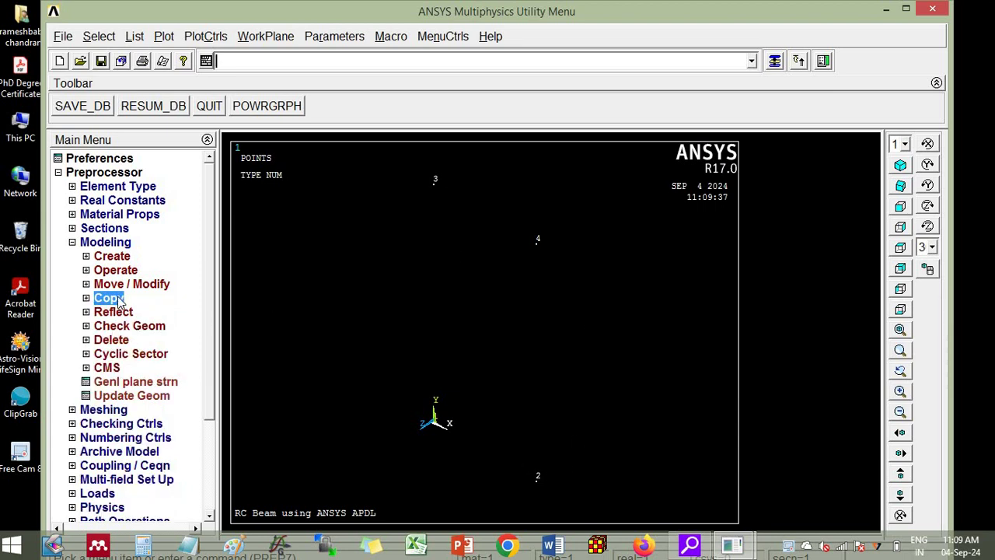
left_click(112, 257)
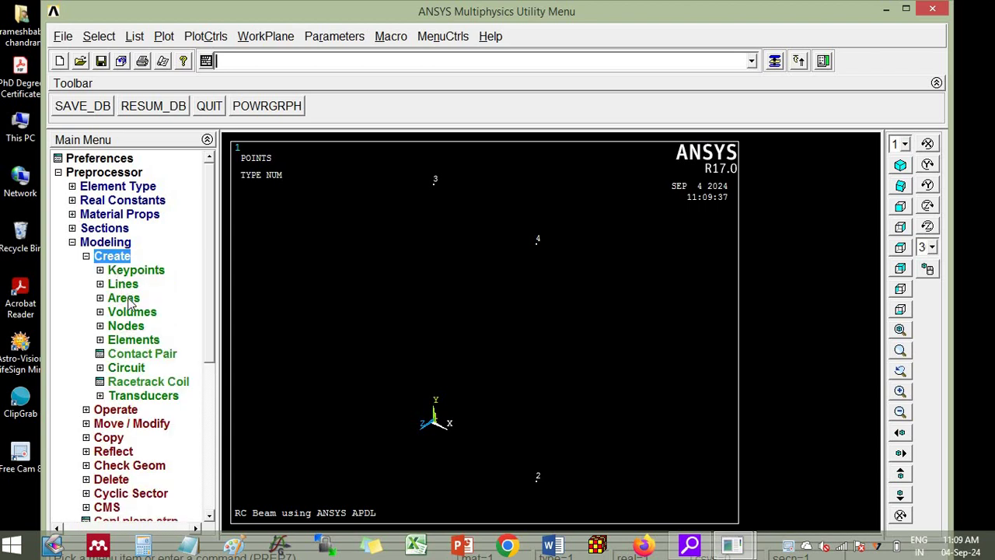
left_click(128, 300)
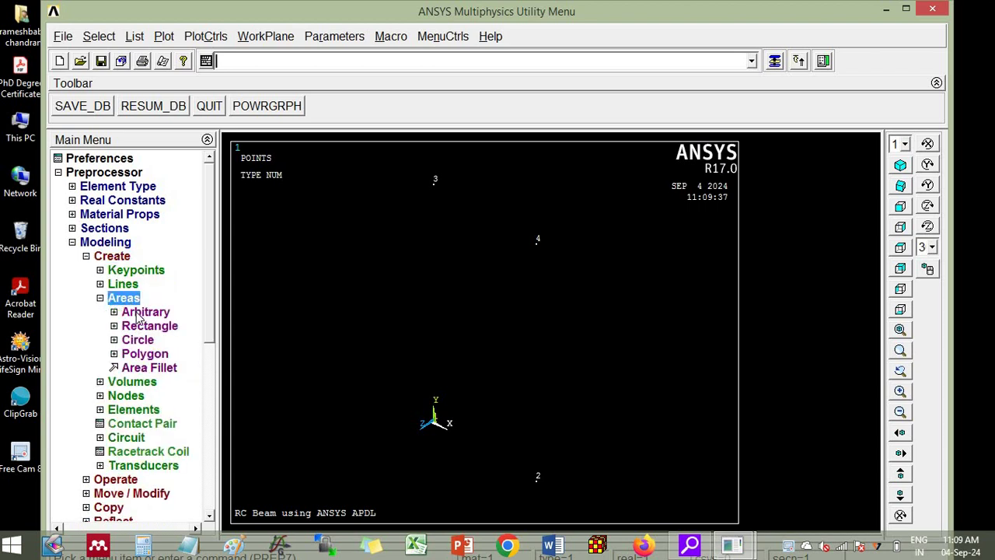
left_click(140, 313)
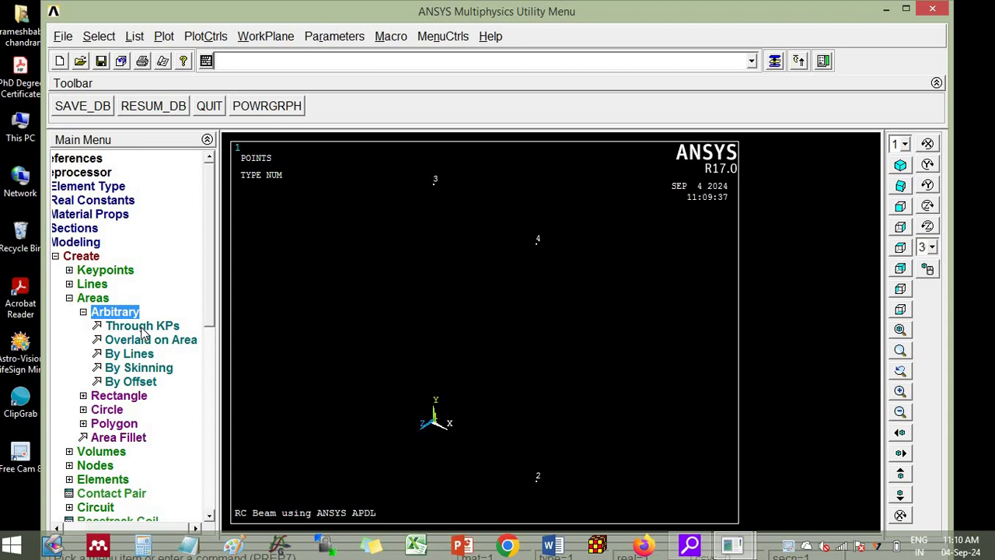
left_click(144, 327)
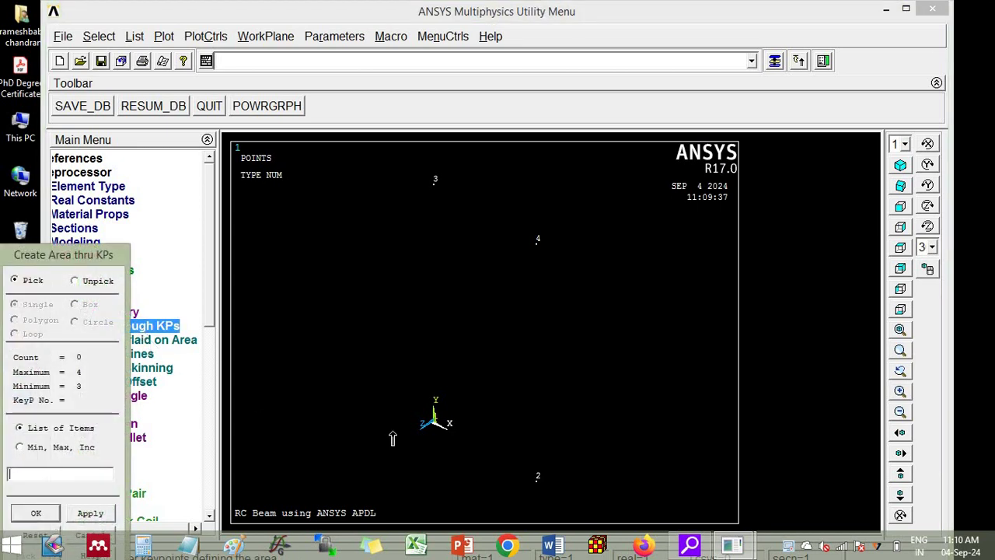
left_click(423, 450)
left_click(537, 492)
left_click(536, 241)
left_click(434, 181)
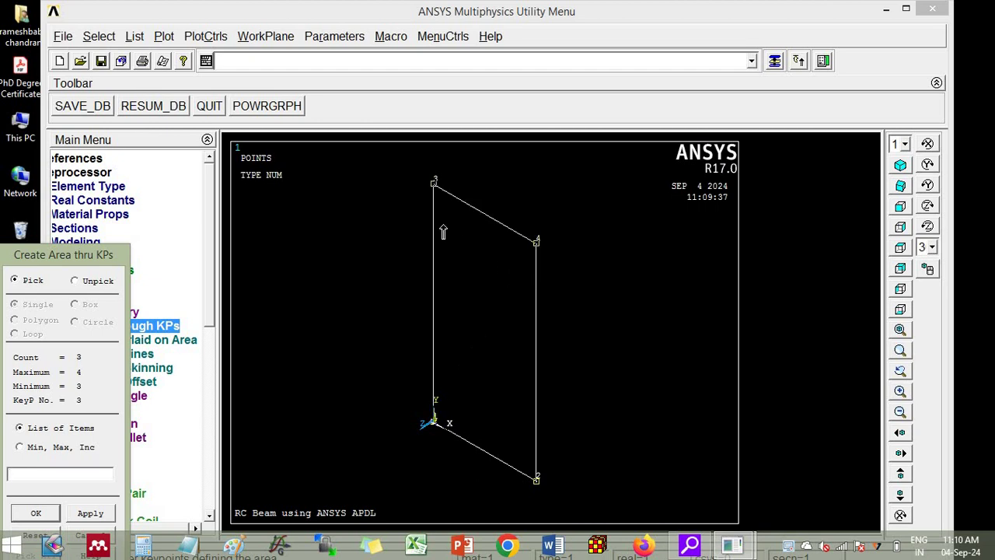
left_click_drag(123, 257, 211, 60)
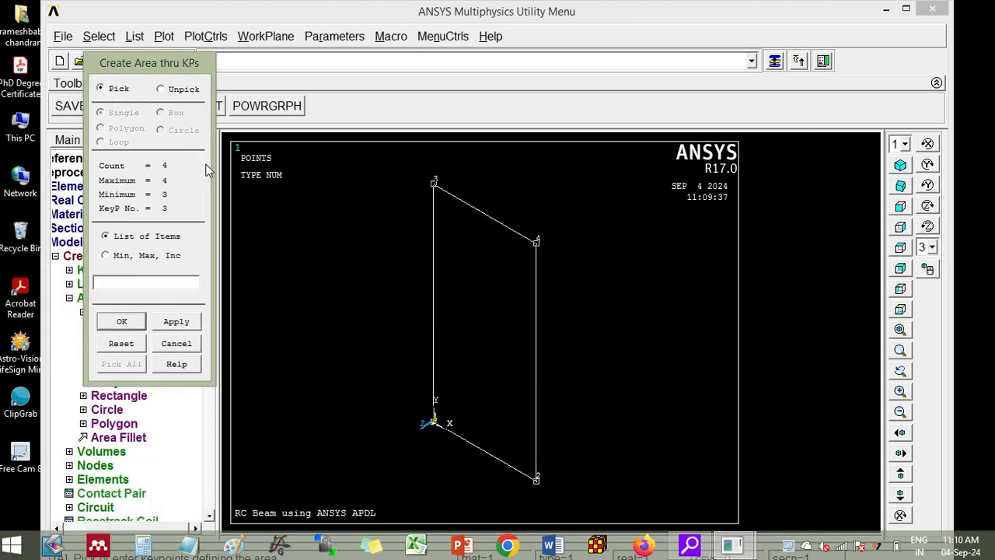
left_click(124, 317)
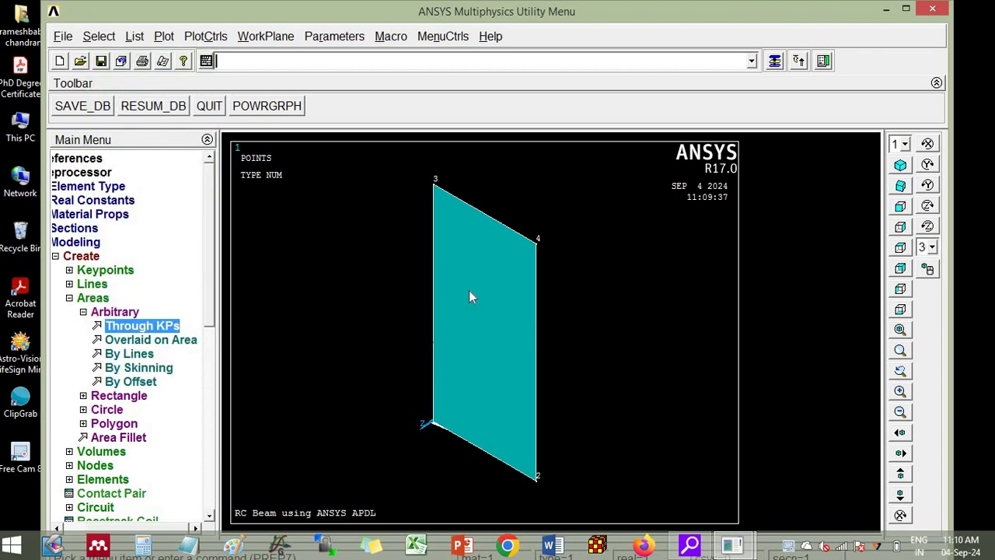
Step: Rotate the view and plot the model's areas
right_click_drag(507, 341, 500, 329, "ctrl")
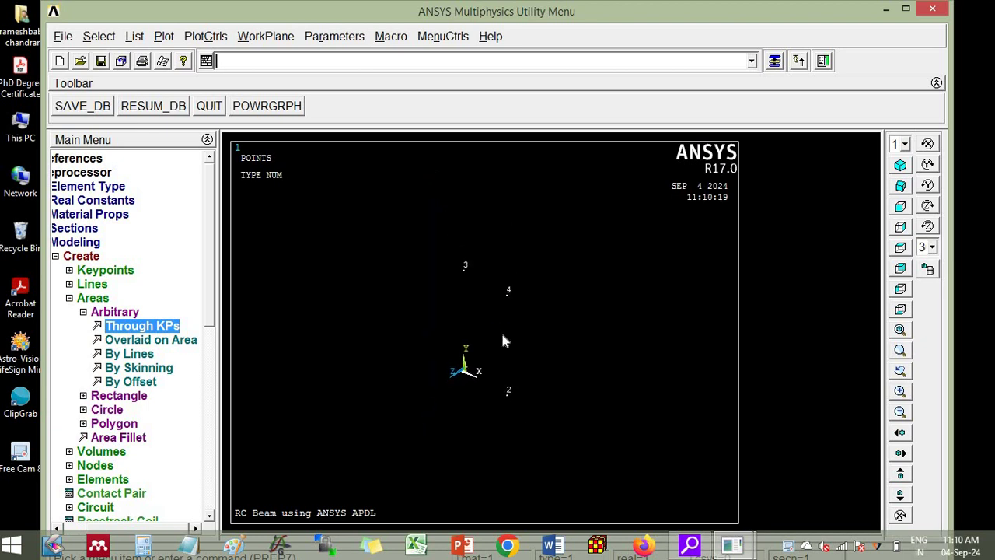
left_click(163, 37)
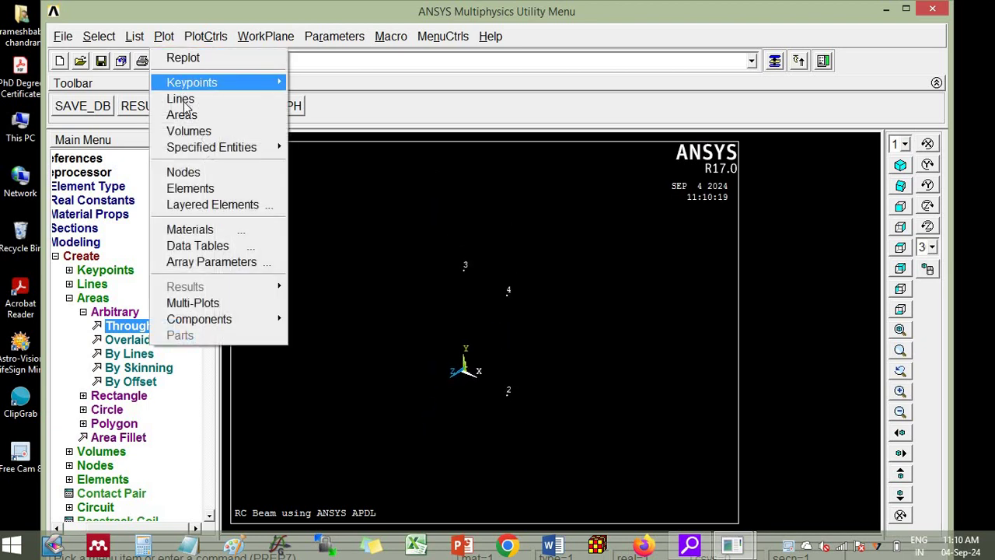
left_click(184, 115)
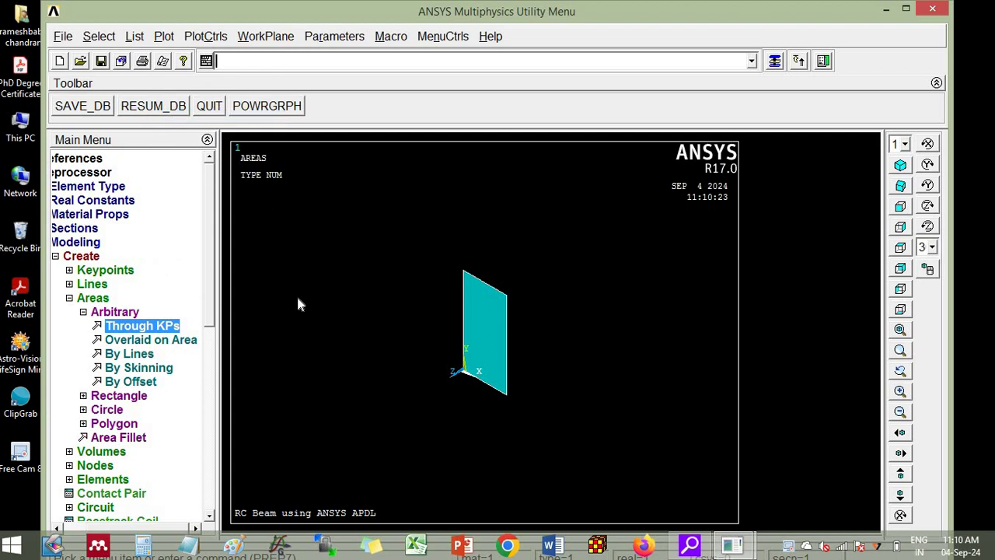
left_click(78, 257)
Step: Copy keypoint 1 with DY cleared and a Z-offset of -2500, creating keypoint 5
left_click(109, 300)
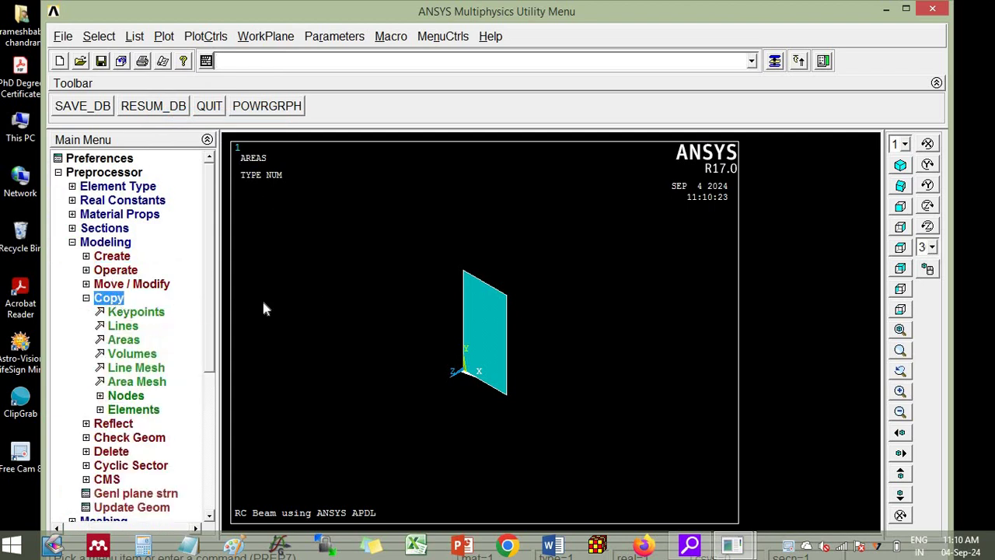
left_click(162, 310)
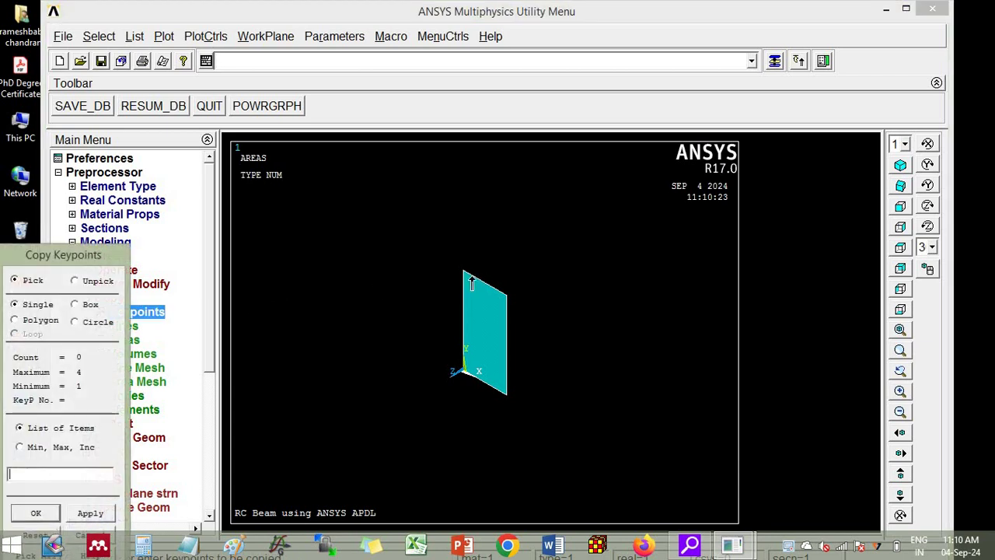
left_click(462, 372)
left_click_drag(116, 261, 227, 54)
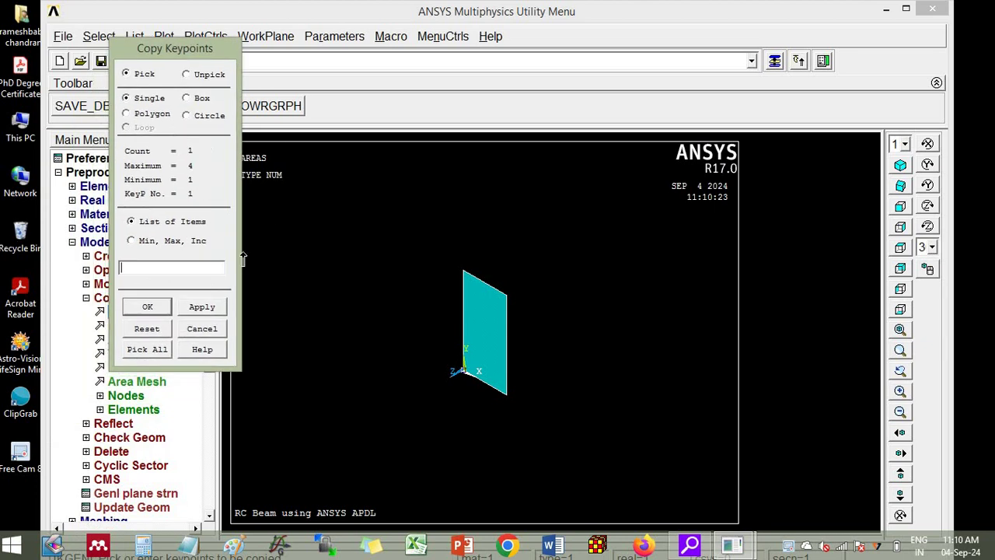
left_click(147, 308)
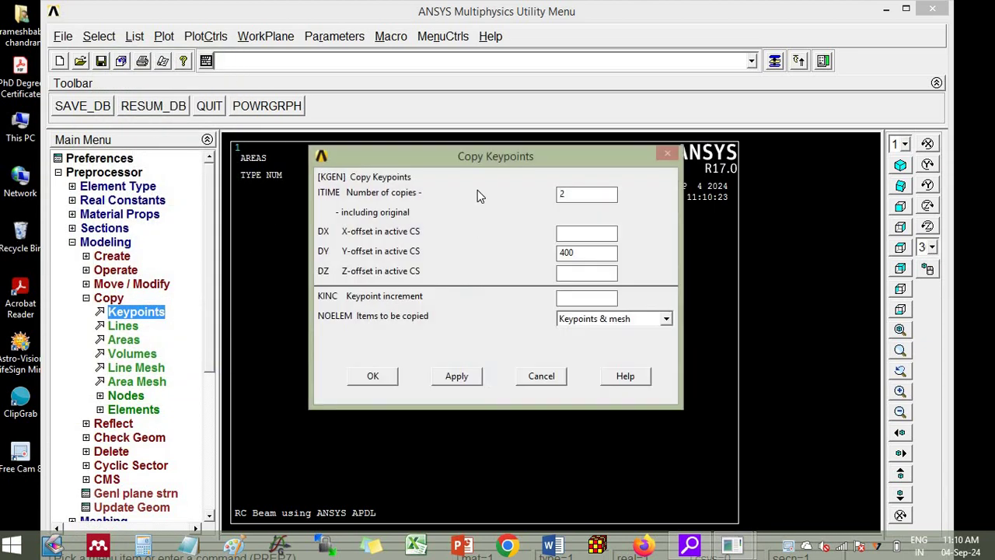
left_click_drag(534, 162, 820, 92)
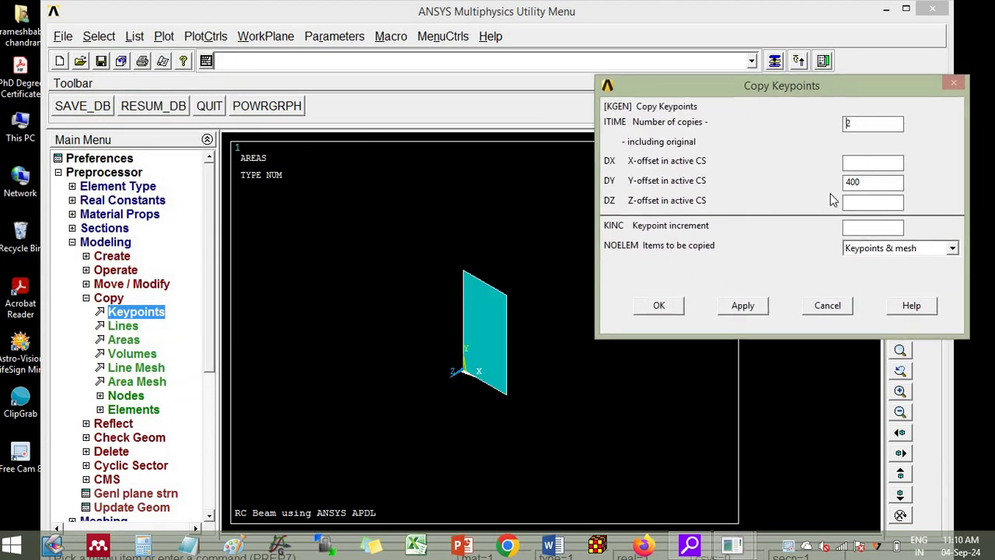
left_click_drag(866, 182, 827, 170)
key("BackSpace")
left_click(675, 308)
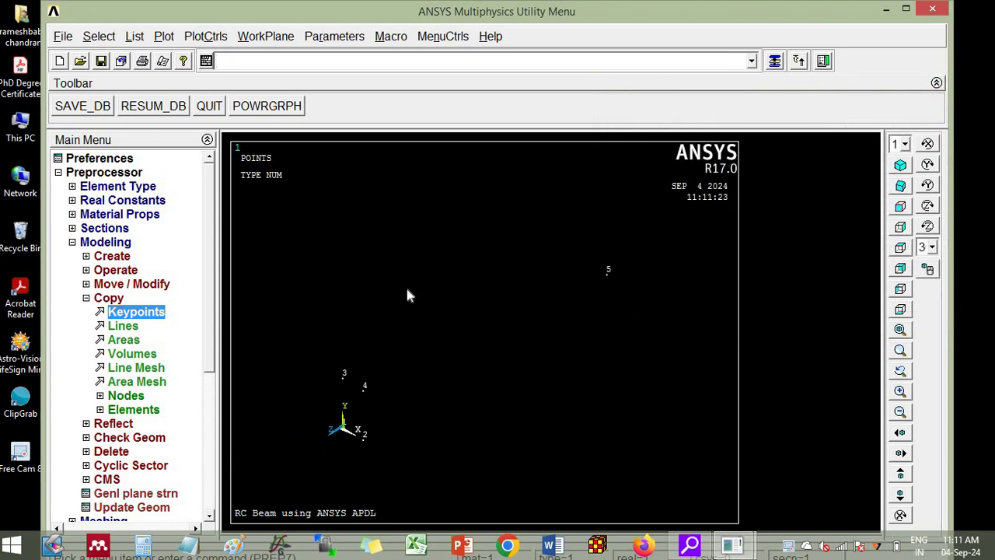
Step: Draw a straight line from keypoint 1 to keypoint 5 along the beam's length
left_click(87, 299)
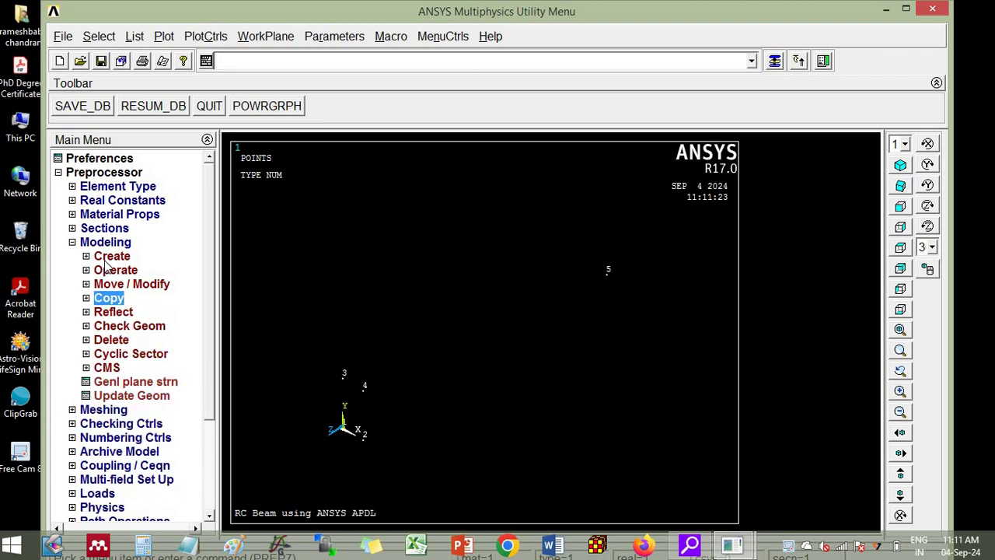
left_click(108, 258)
left_click(118, 285)
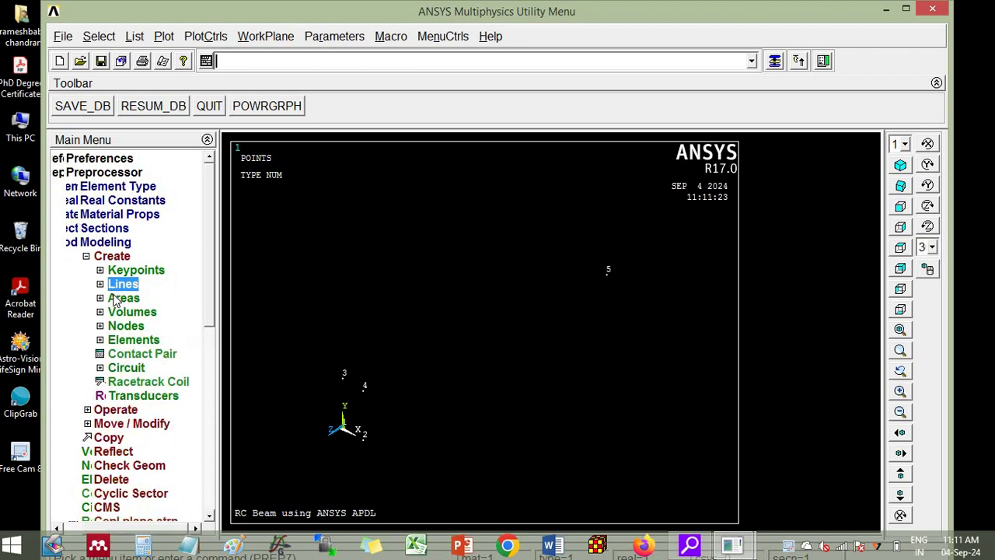
left_click(126, 297)
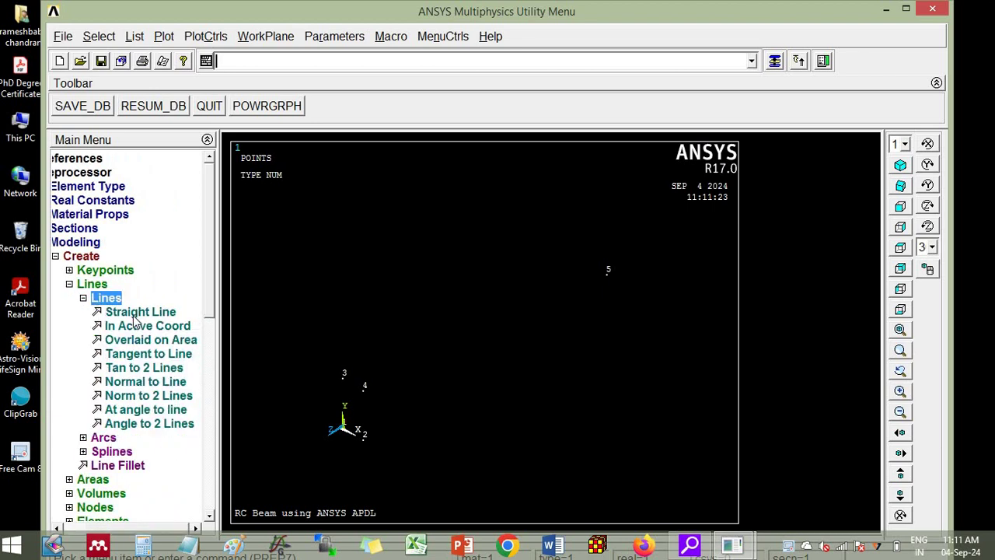
left_click(137, 312)
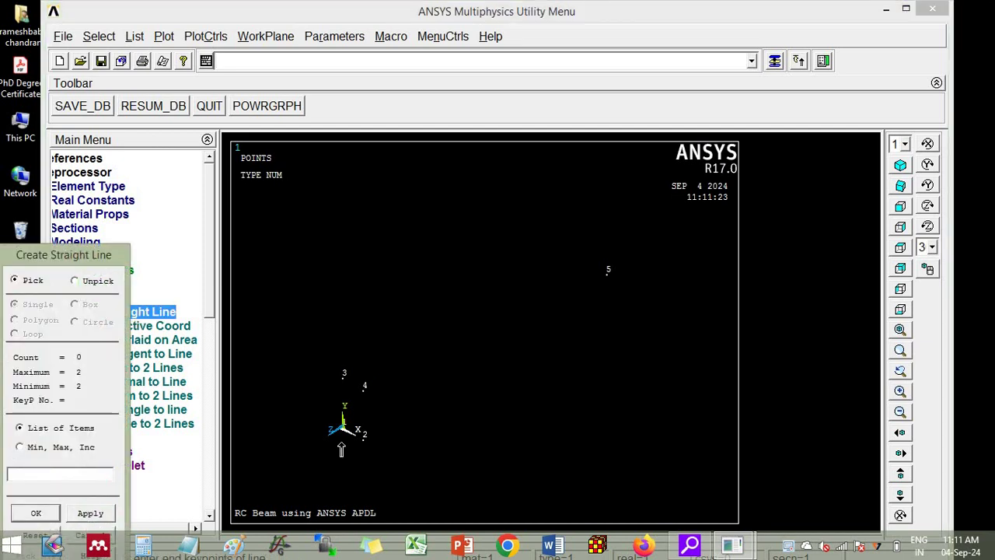
left_click(580, 332)
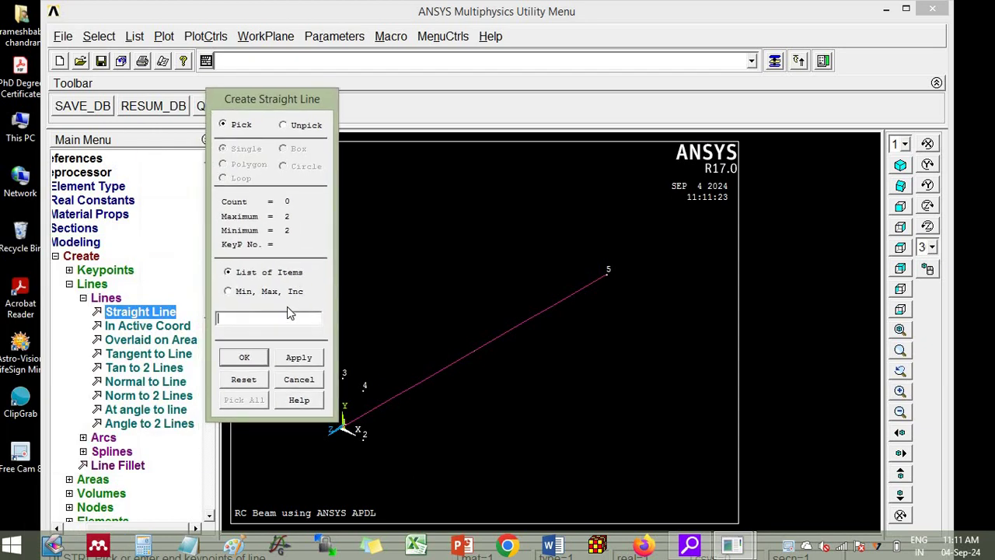
left_click(244, 357)
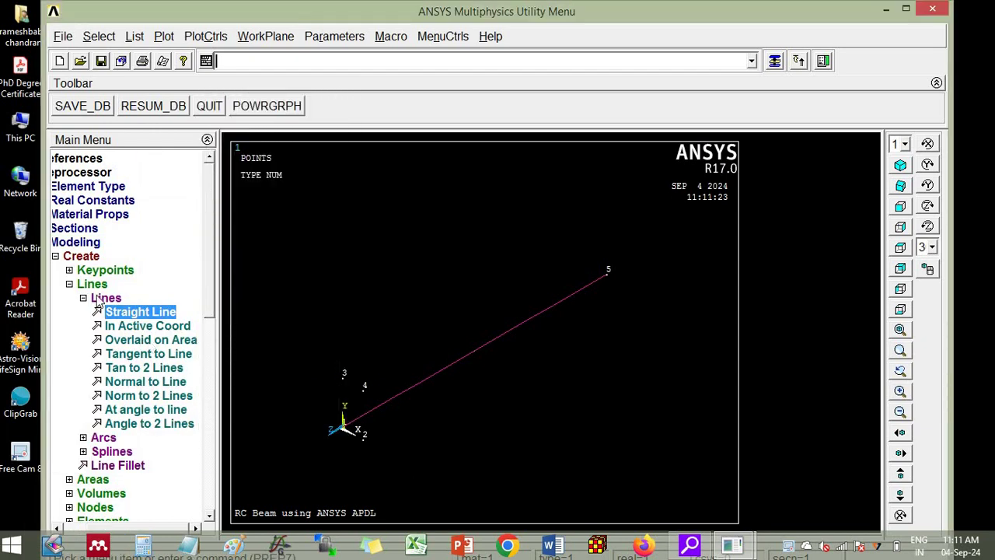
left_click(71, 257)
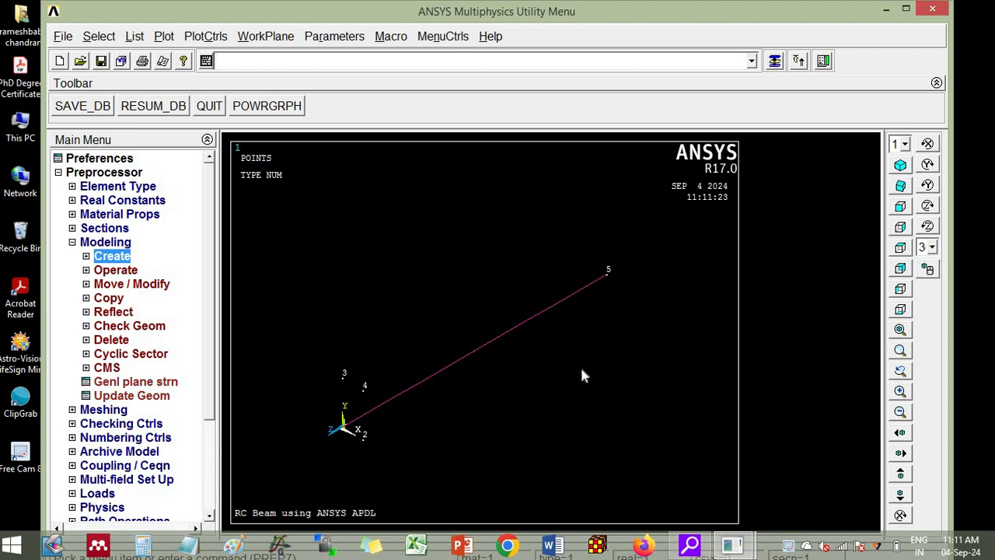
Step: Extrude the rectangular cross-section area along line 5 into a solid beam volume
left_click(114, 272)
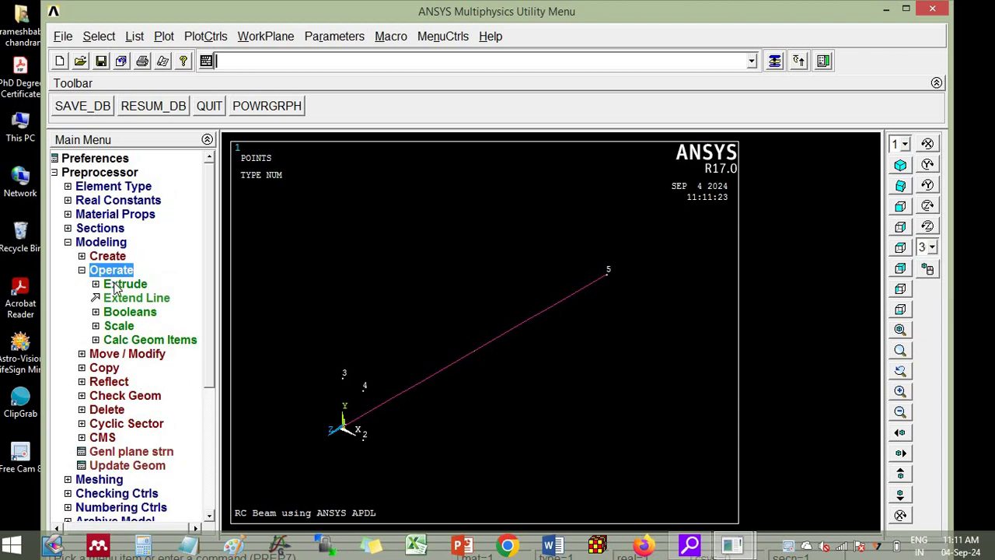
left_click(117, 285)
left_click(129, 314)
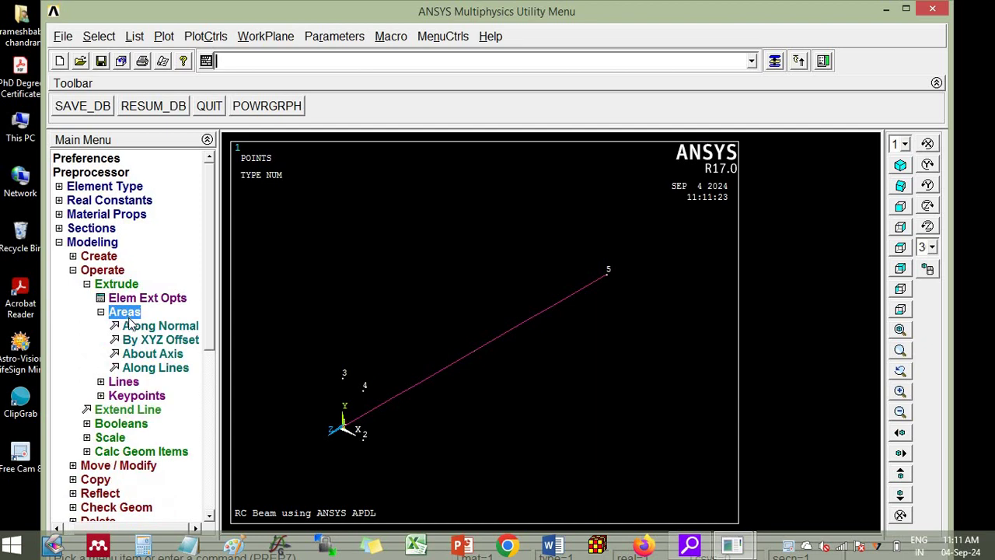
left_click(160, 368)
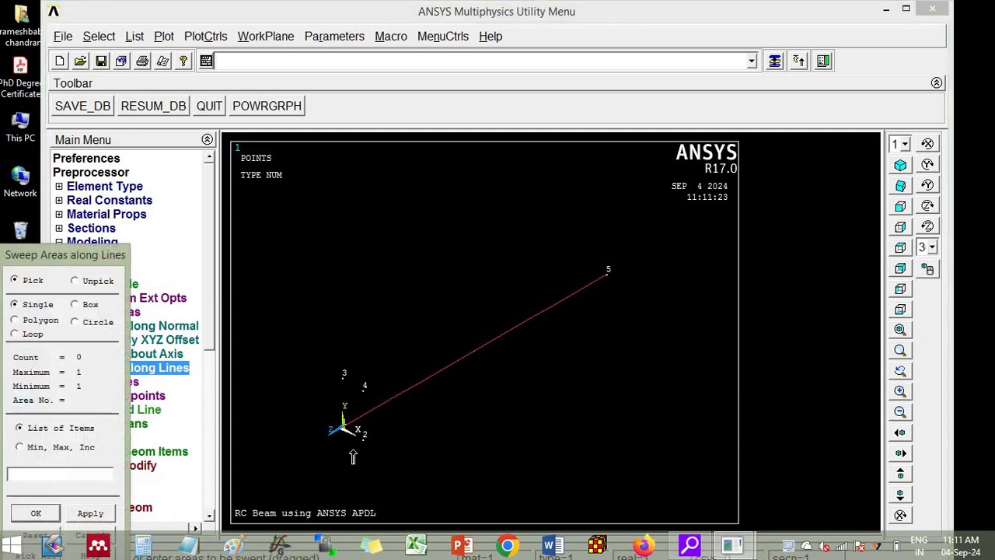
left_click(346, 413)
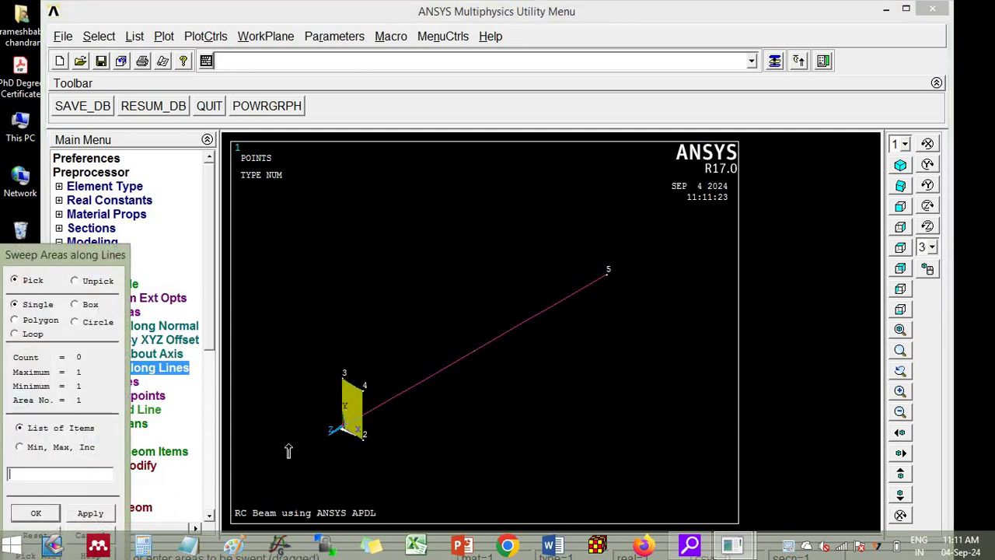
left_click(90, 513)
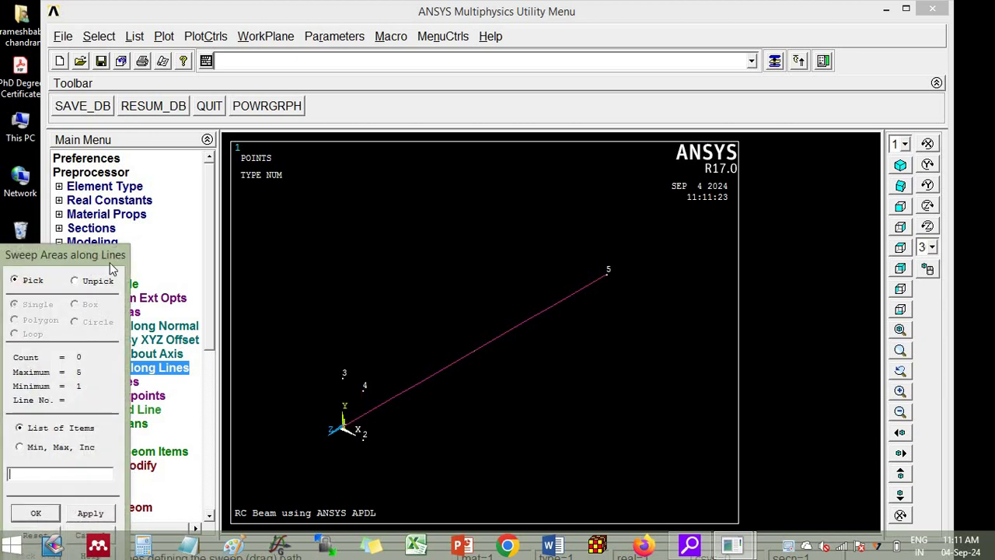
left_click(454, 364)
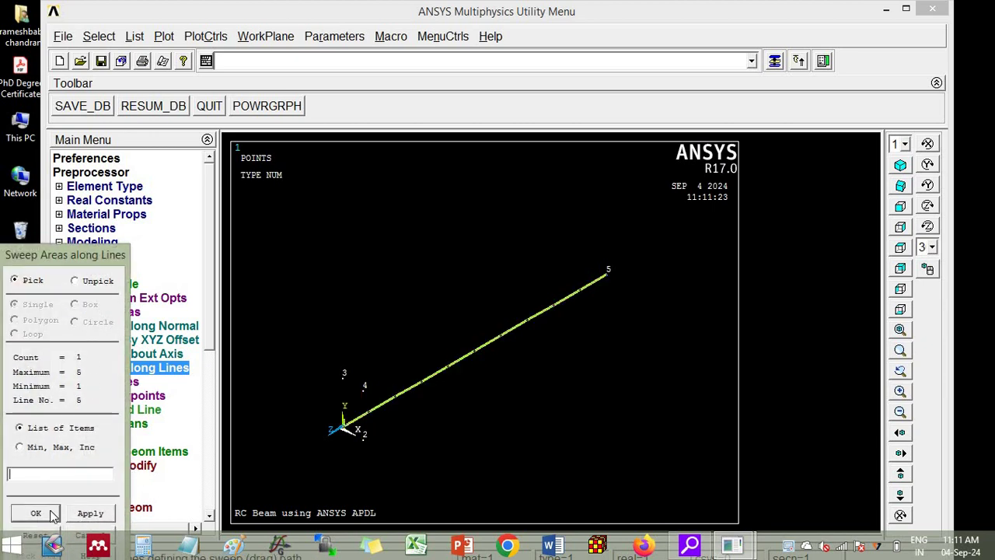
left_click(36, 513)
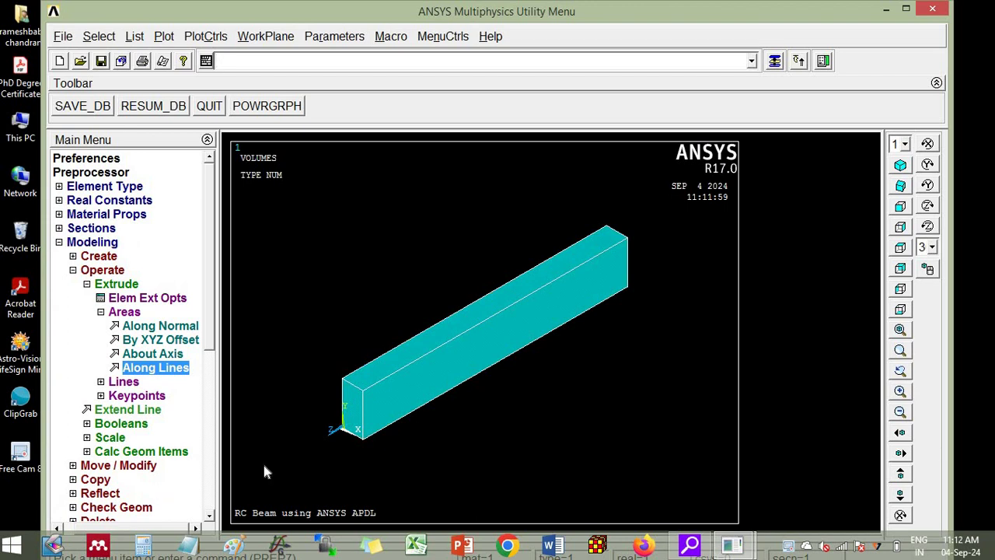
left_click(927, 268)
mouse_move(589, 324)
right_mouse_down()
mouse_move(671, 318)
mouse_move(668, 308)
mouse_move(713, 275)
mouse_move(758, 305)
mouse_move(738, 311)
right_mouse_up()
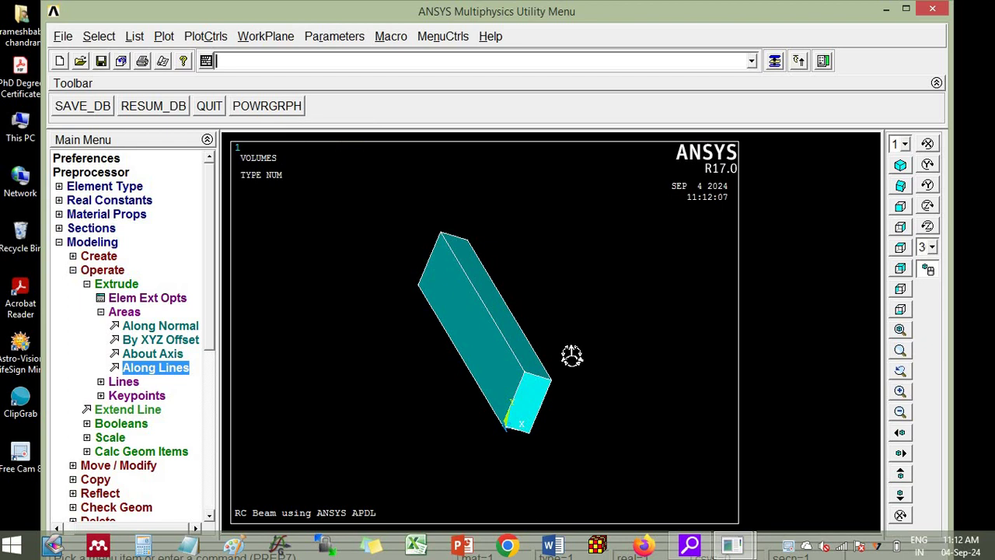
mouse_move(571, 355)
right_mouse_down()
mouse_move(457, 340)
mouse_move(661, 347)
right_mouse_up()
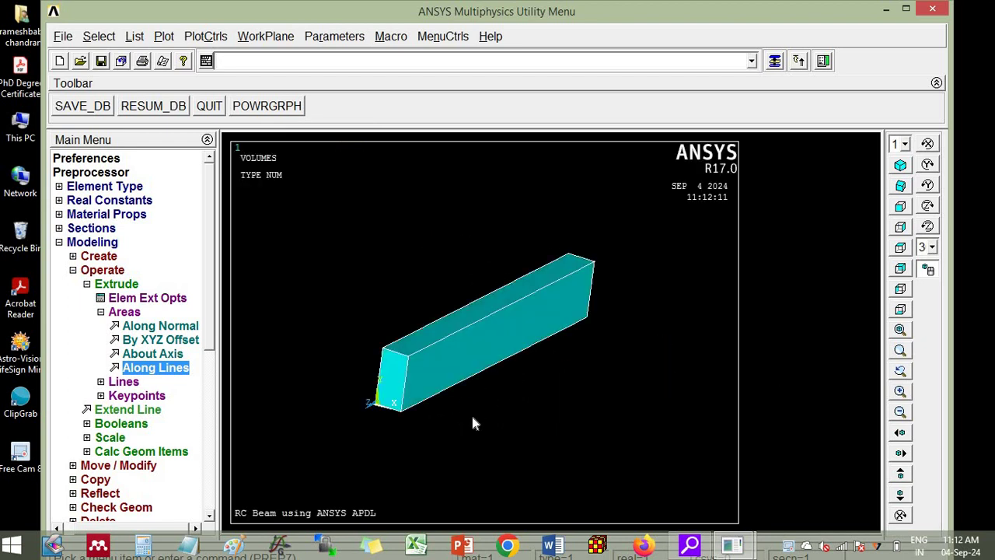
left_click(900, 166)
left_click(900, 205)
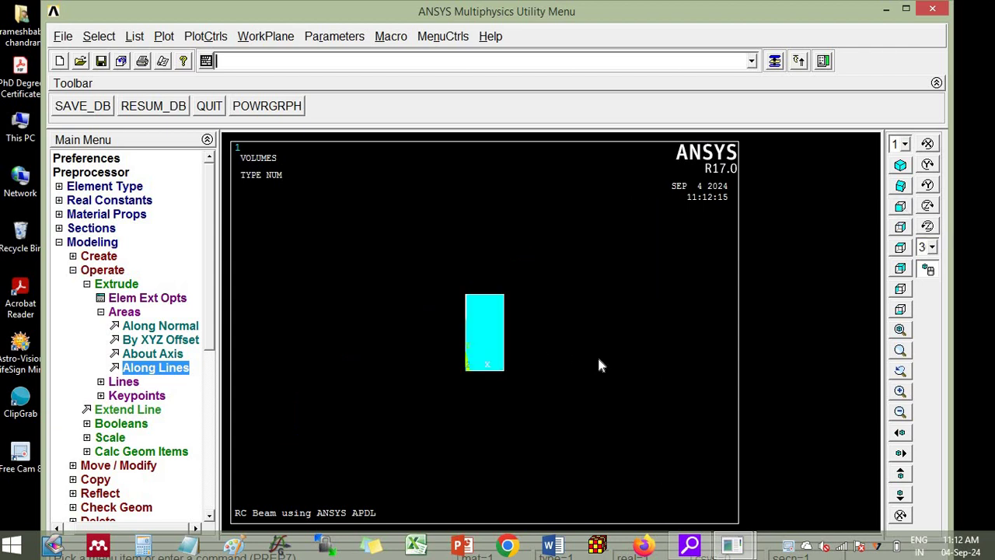
scroll(598, 353, "up", 3)
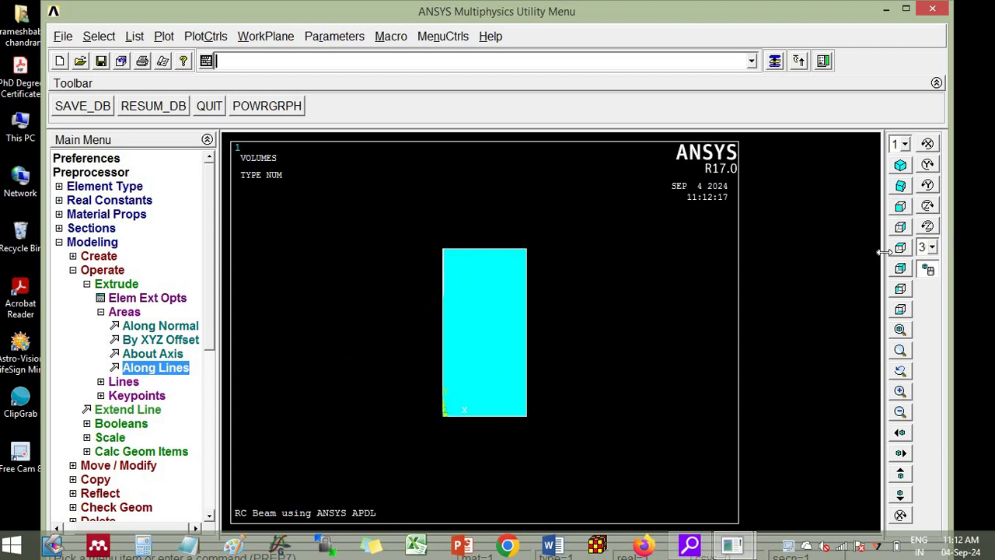
left_click(900, 227)
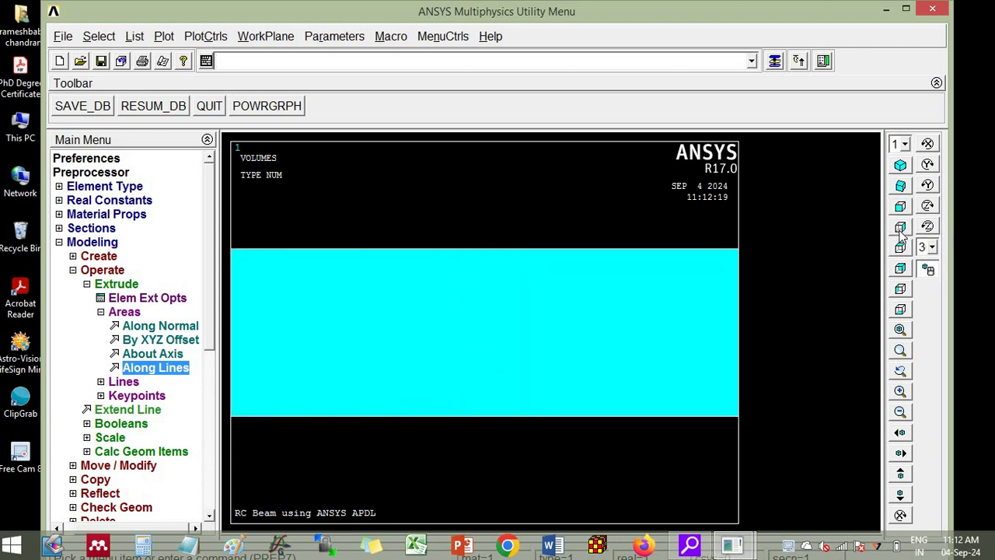
left_click(900, 268)
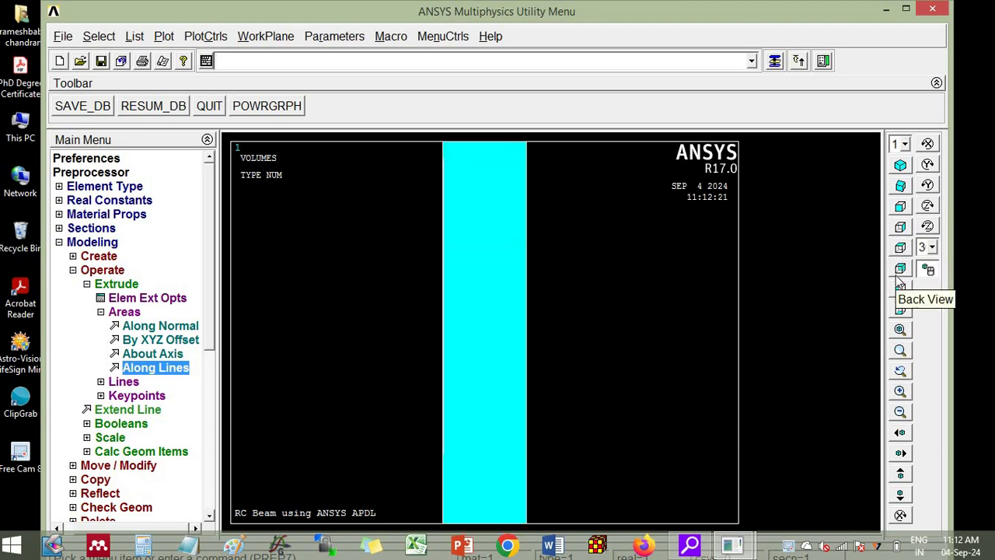
left_click(898, 271)
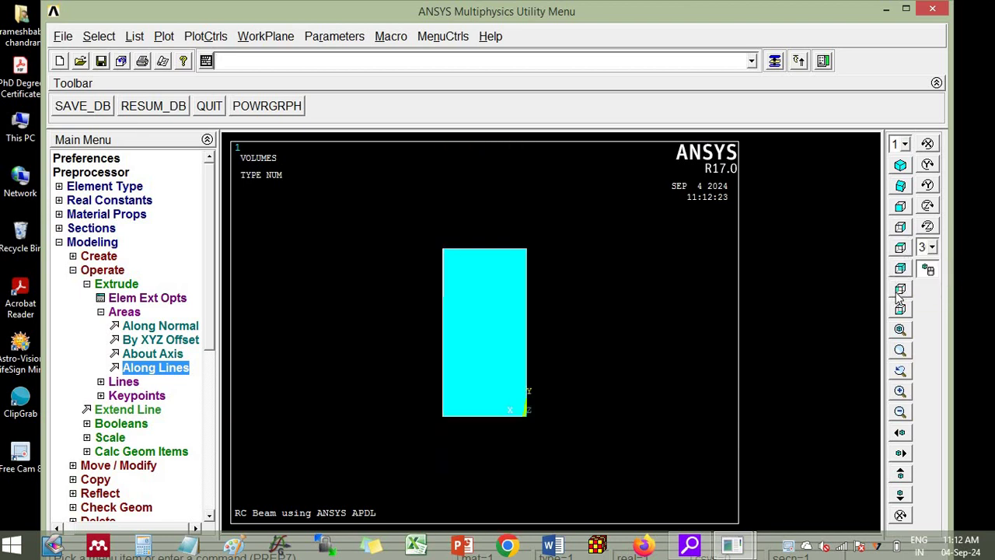
left_click(900, 290)
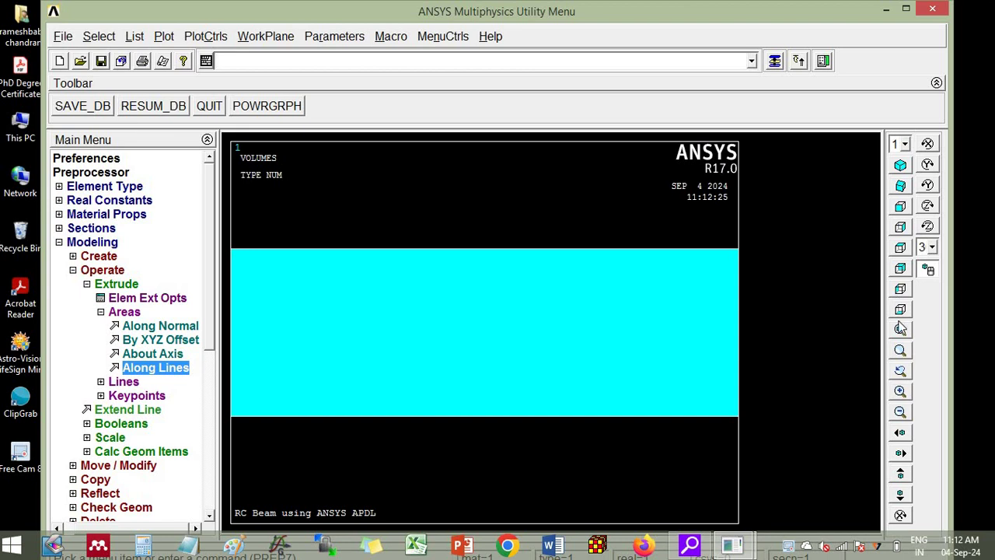
left_click(928, 270)
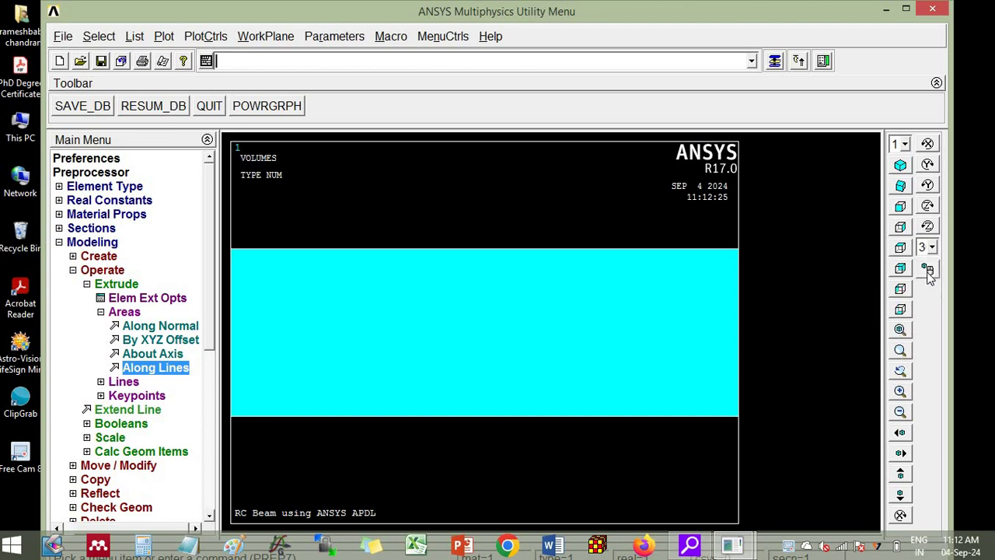
mouse_move(482, 298)
right_mouse_down()
mouse_move(633, 306)
mouse_move(681, 339)
mouse_move(550, 330)
mouse_move(689, 287)
mouse_move(631, 309)
mouse_move(675, 362)
mouse_move(651, 313)
mouse_move(663, 317)
mouse_move(677, 283)
mouse_move(649, 264)
mouse_move(661, 313)
right_mouse_up()
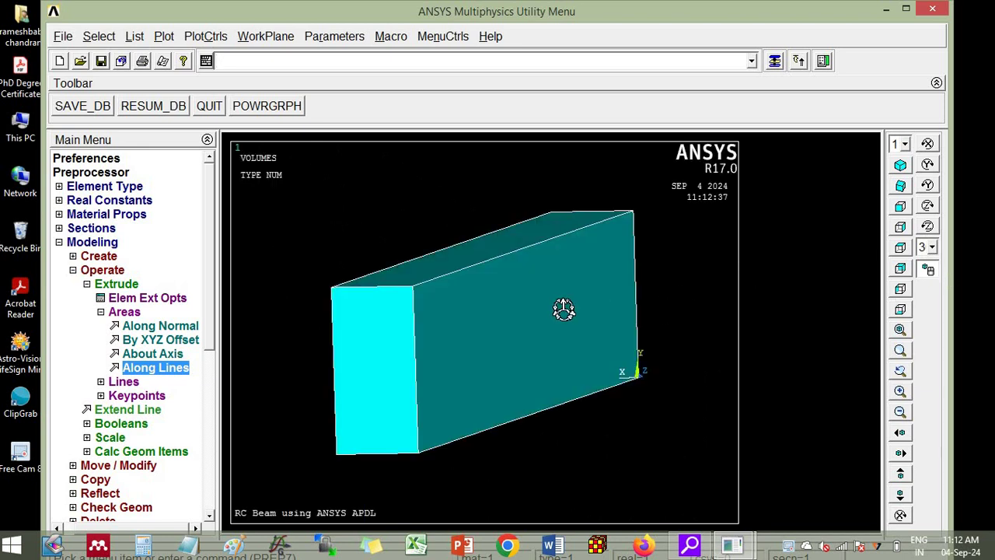
mouse_move(563, 310)
right_mouse_down()
mouse_move(468, 325)
mouse_move(659, 285)
mouse_move(424, 313)
mouse_move(657, 282)
mouse_move(683, 292)
mouse_move(585, 297)
right_mouse_up()
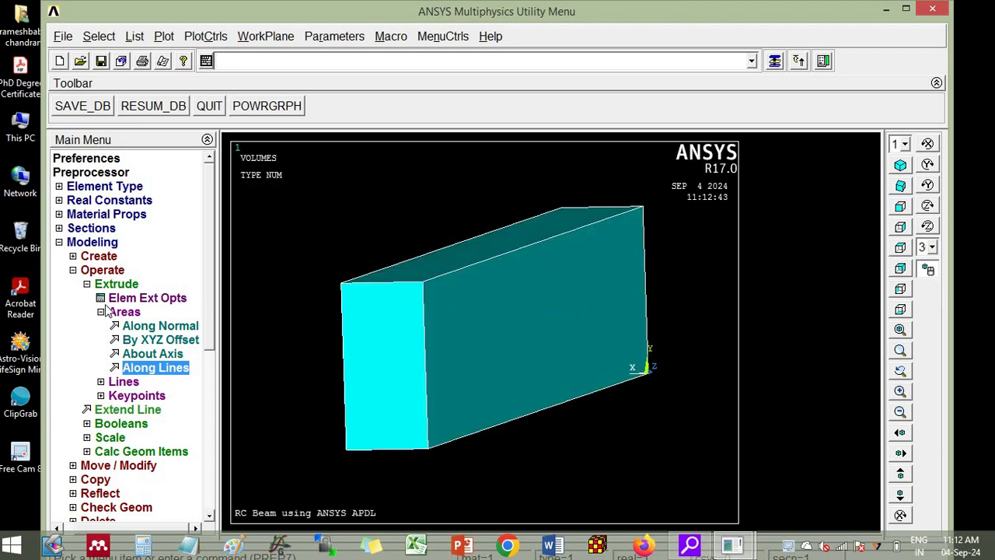
Step: Show the whole beam in a fitted oblique 3D view and expand the Meshing menu
left_click(59, 243)
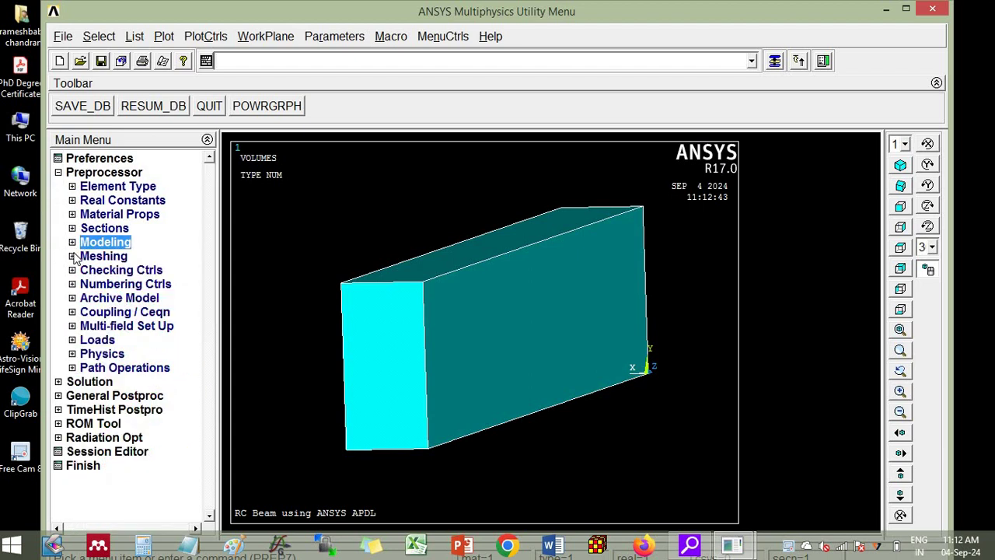
mouse_move(384, 349)
right_mouse_down()
mouse_move(414, 381)
mouse_move(433, 335)
mouse_move(412, 373)
mouse_move(424, 371)
right_mouse_up()
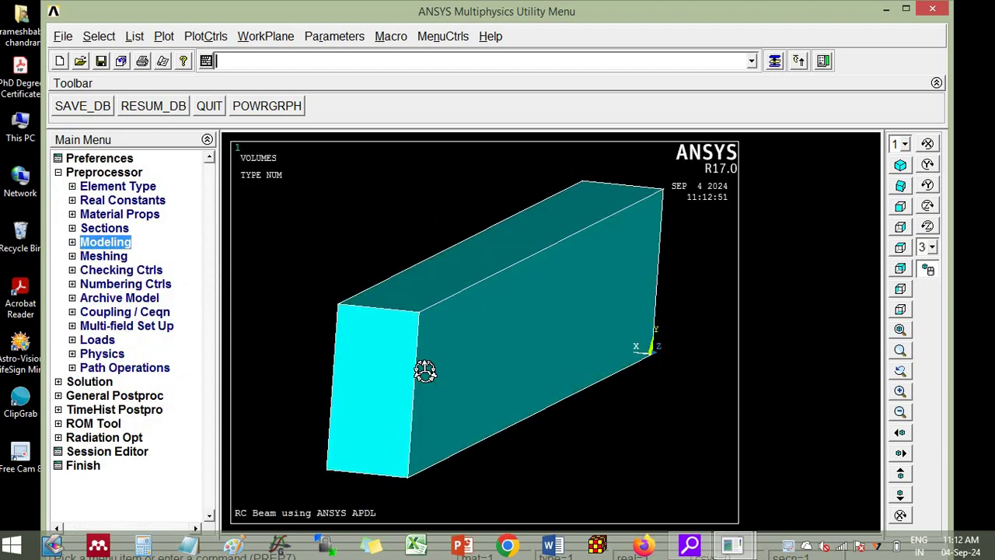
left_click(900, 185)
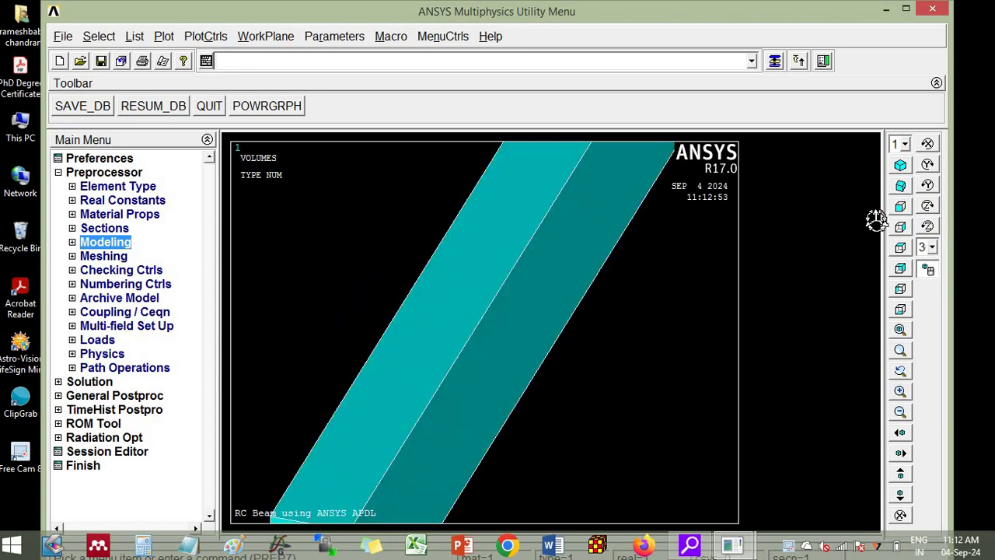
left_click(900, 330)
right_click_drag(544, 336, 529, 310)
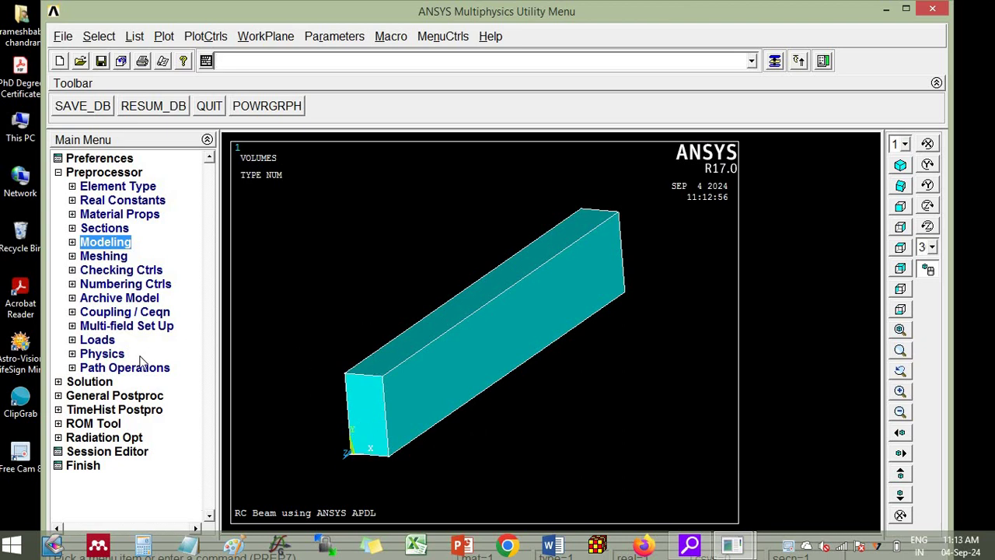
left_click(93, 258)
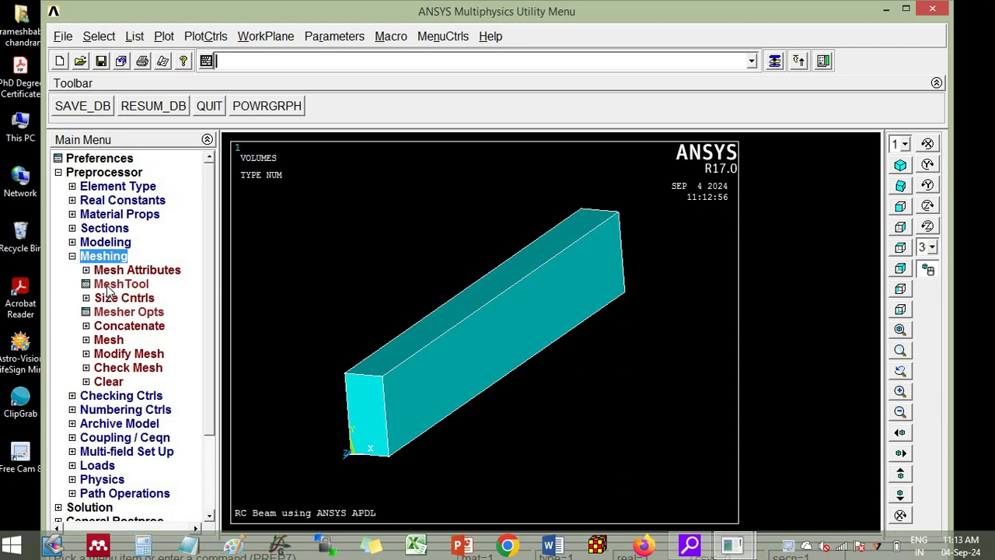
Step: In MeshTool, set the default element attributes to type 1, SOLID65
left_click(113, 284)
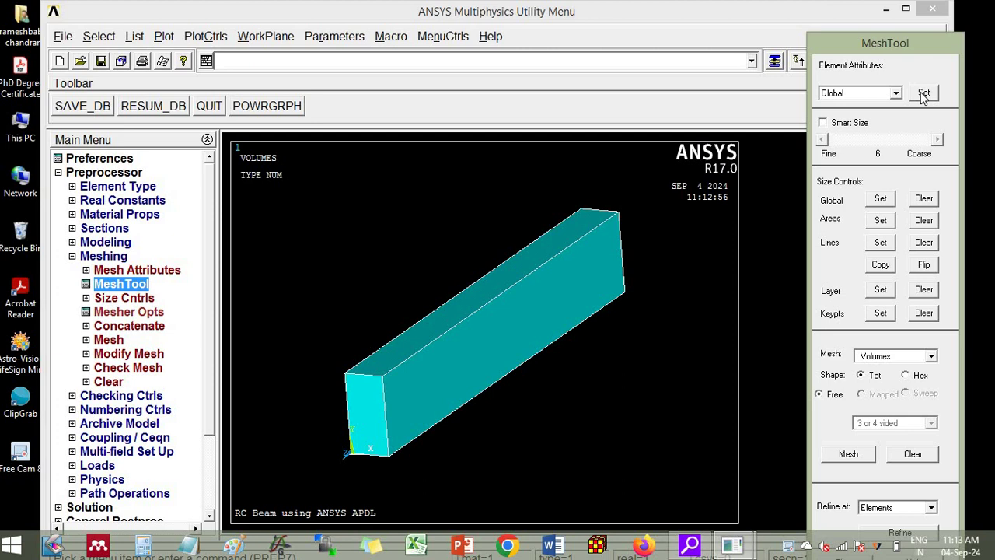
left_click(923, 94)
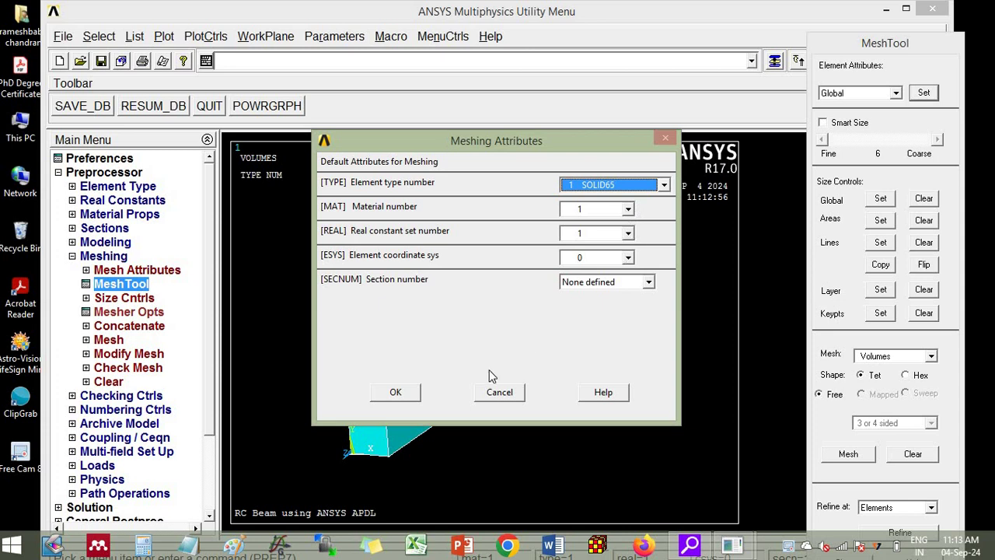
left_click(393, 394)
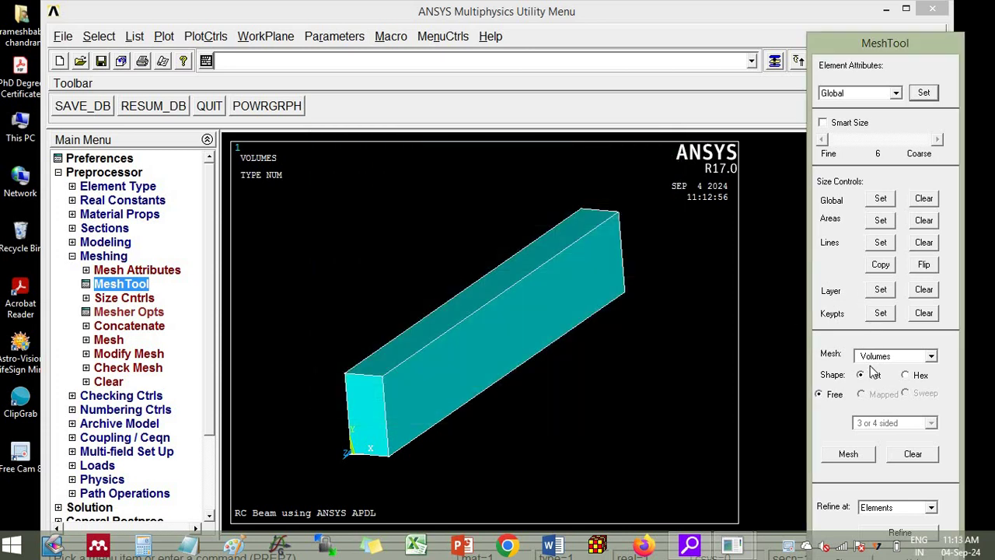
Step: Assign an element edge length of 50 to all the beam's lines
left_click(880, 245)
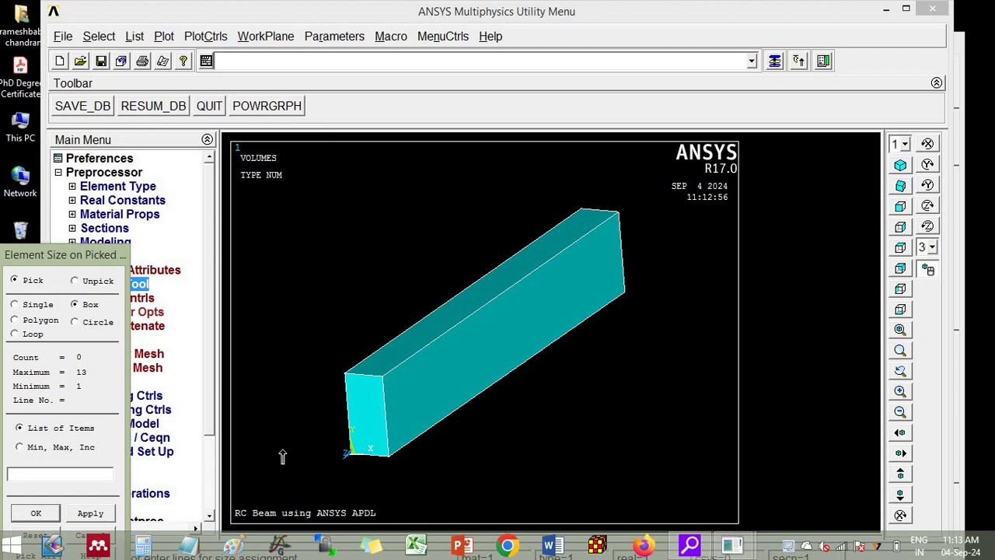
left_click_drag(301, 474, 675, 197)
left_click(36, 513)
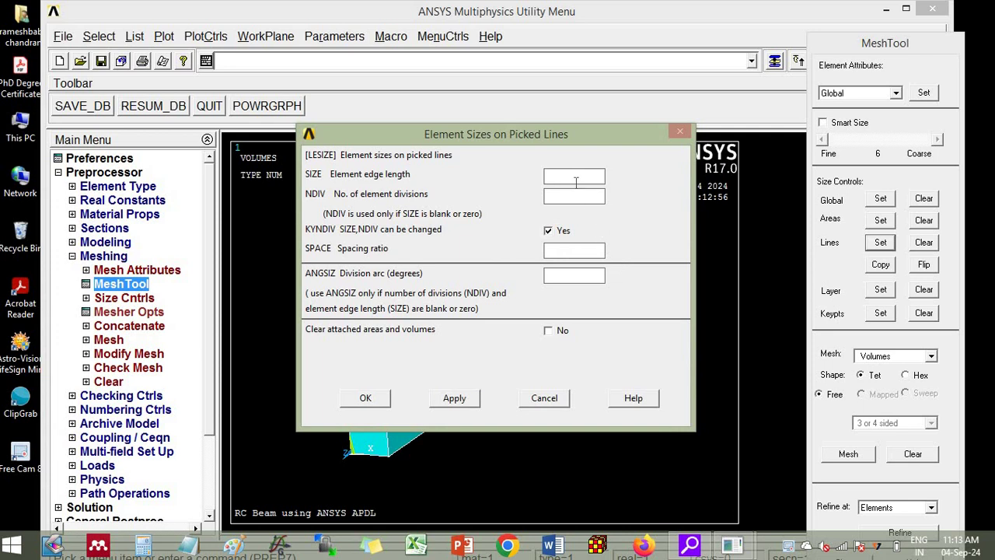
type("50")
left_click(379, 403)
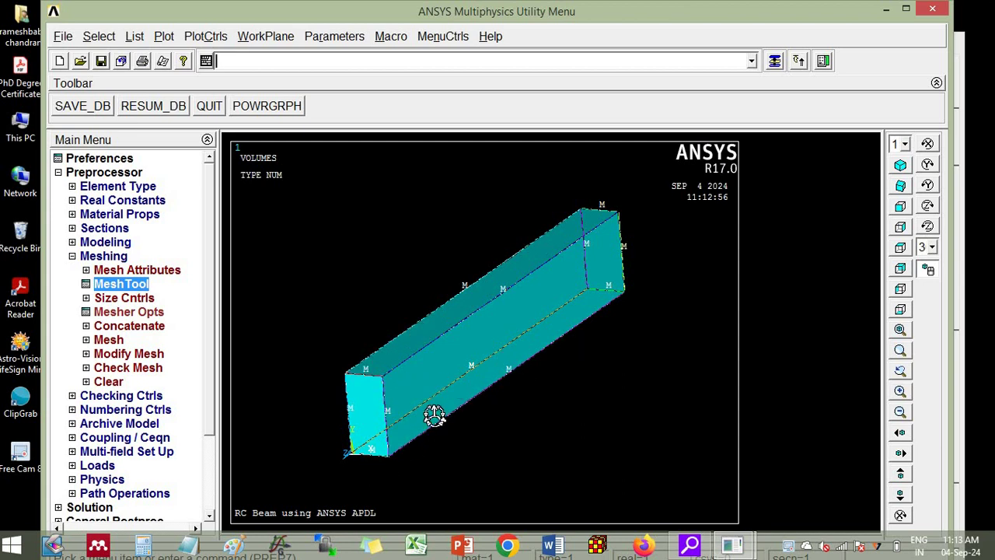
left_click(123, 284)
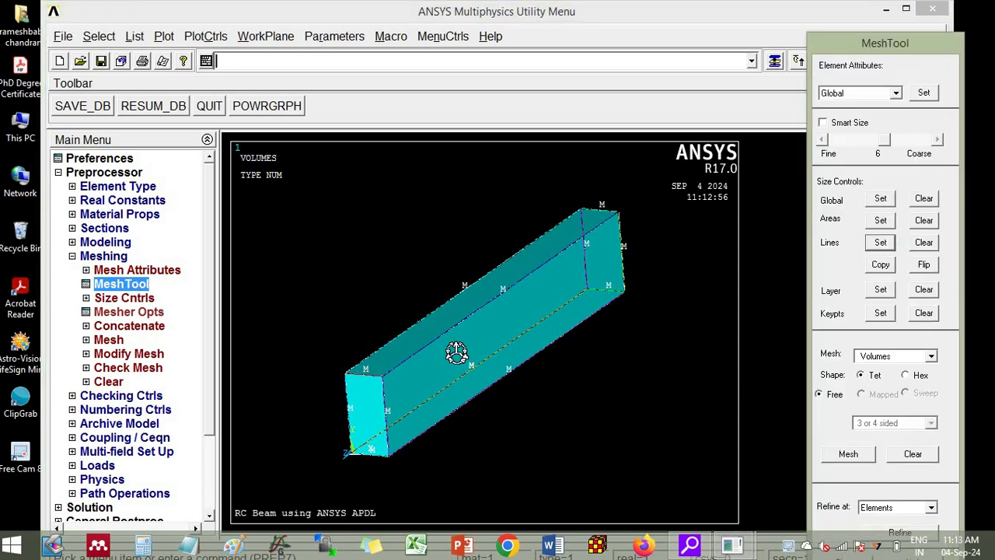
Step: Sweep-mesh the beam volume with hexahedral elements
left_click(906, 376)
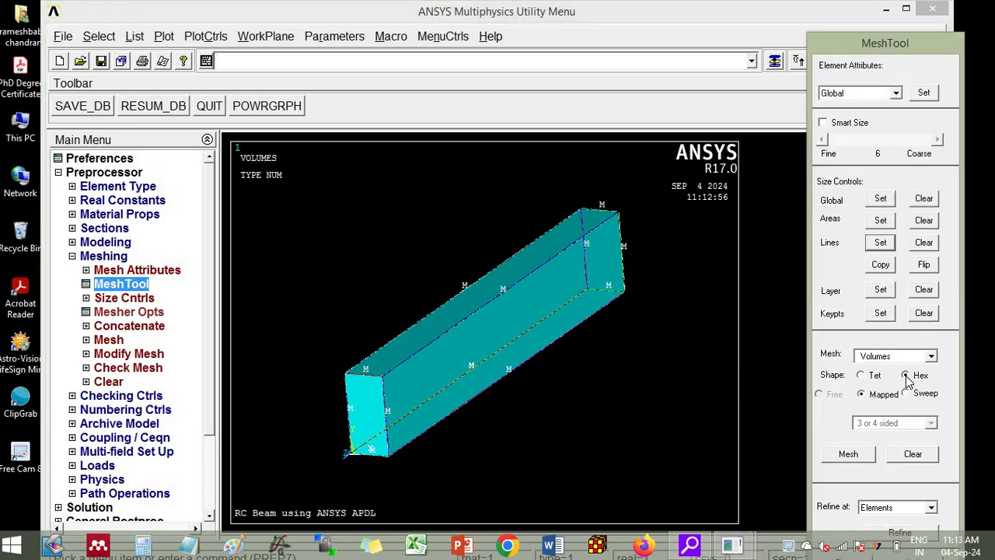
left_click(905, 394)
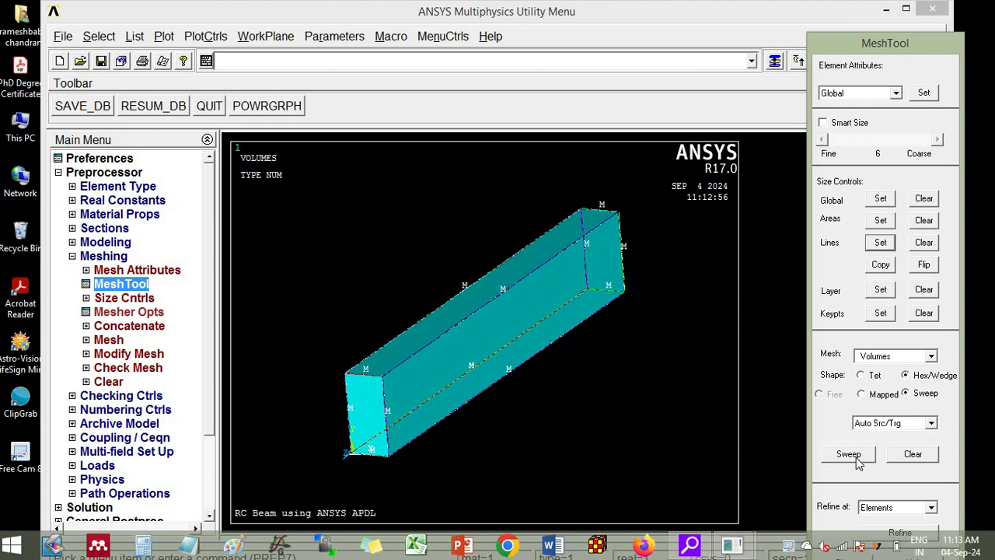
left_click(848, 453)
left_click(337, 442)
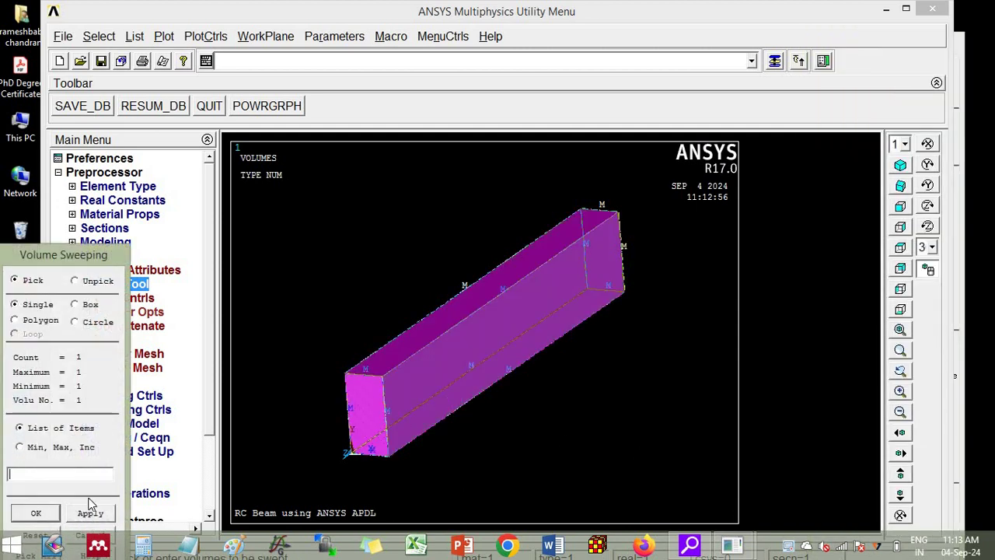
left_click(35, 513)
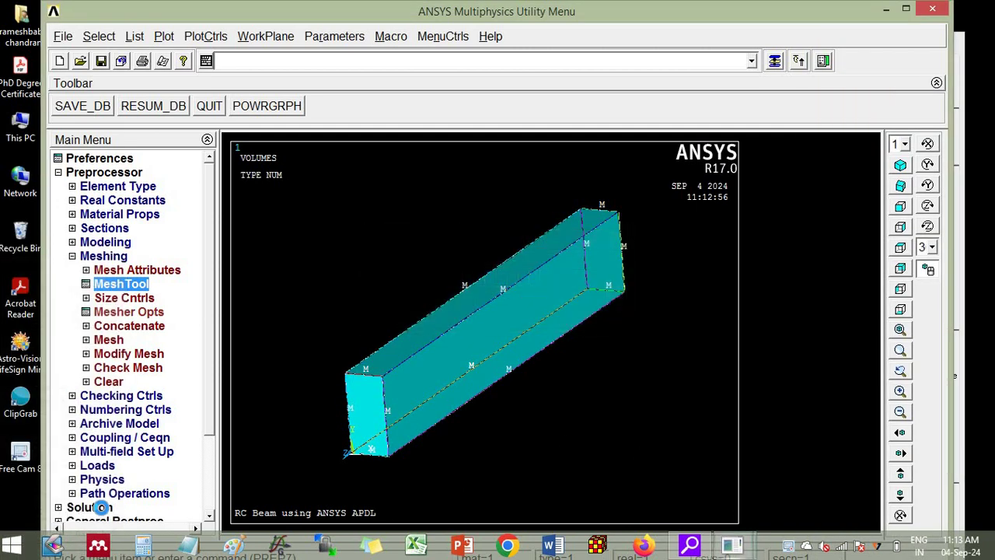
right_click_drag(407, 351, 475, 329, "ctrl")
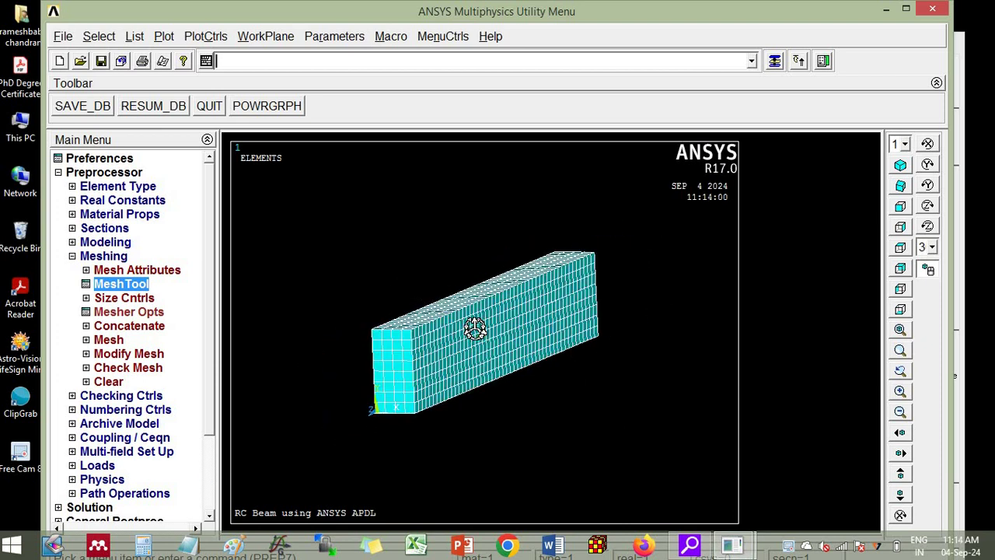
Step: Plot the mesh nodes, then the elements, rotating the view to inspect them
left_click(164, 41)
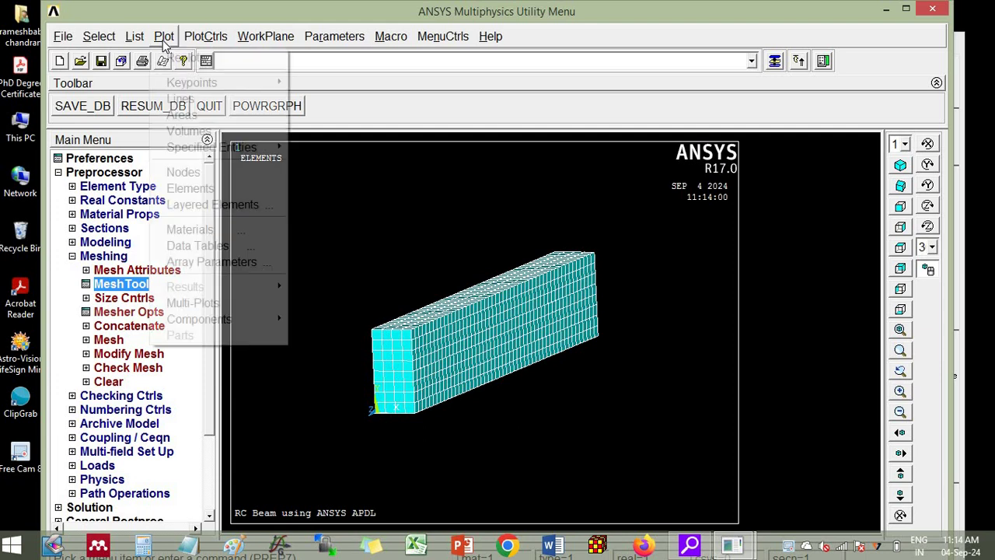
left_click(184, 172)
right_click_drag(471, 335, 399, 376, "ctrl")
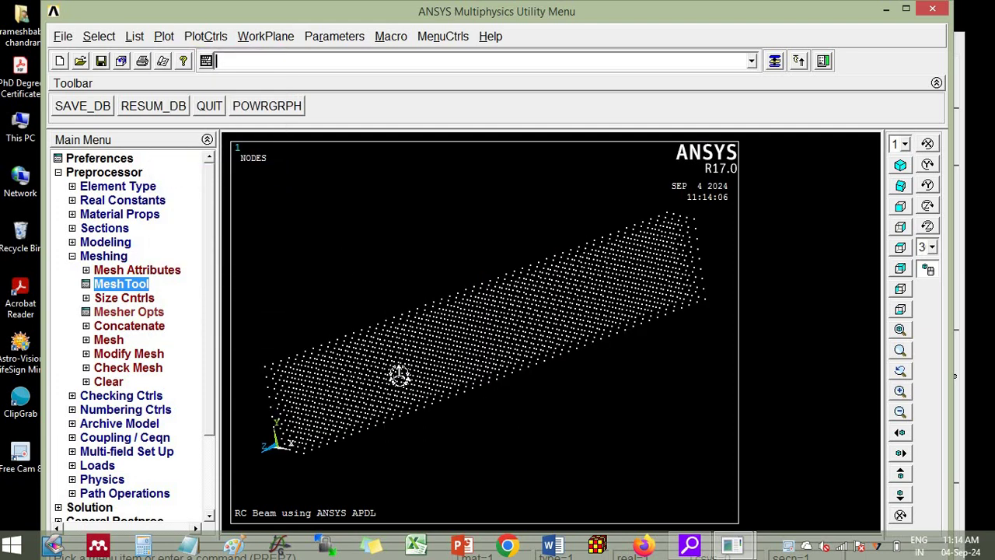
left_click(163, 36)
left_click(195, 188)
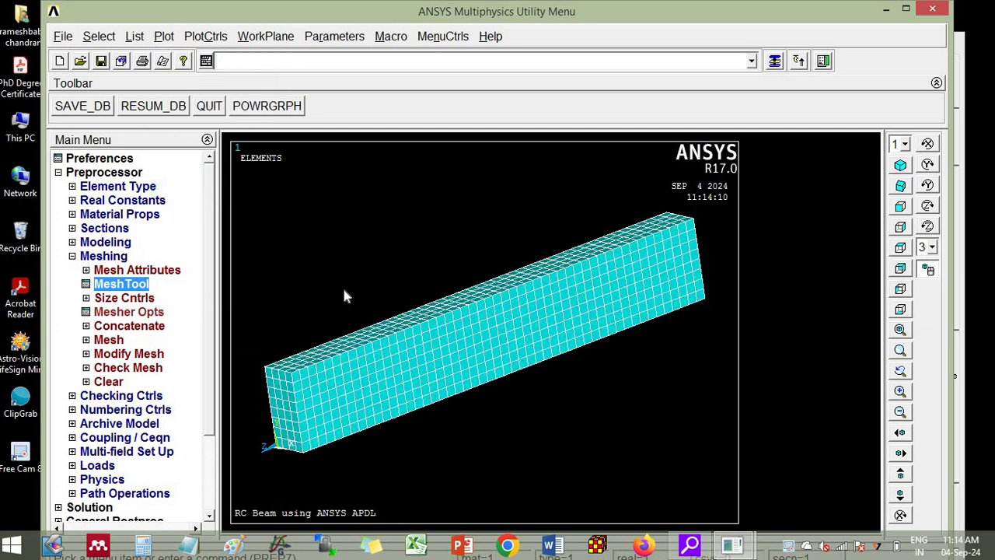
right_click_drag(357, 300, 399, 290, "ctrl")
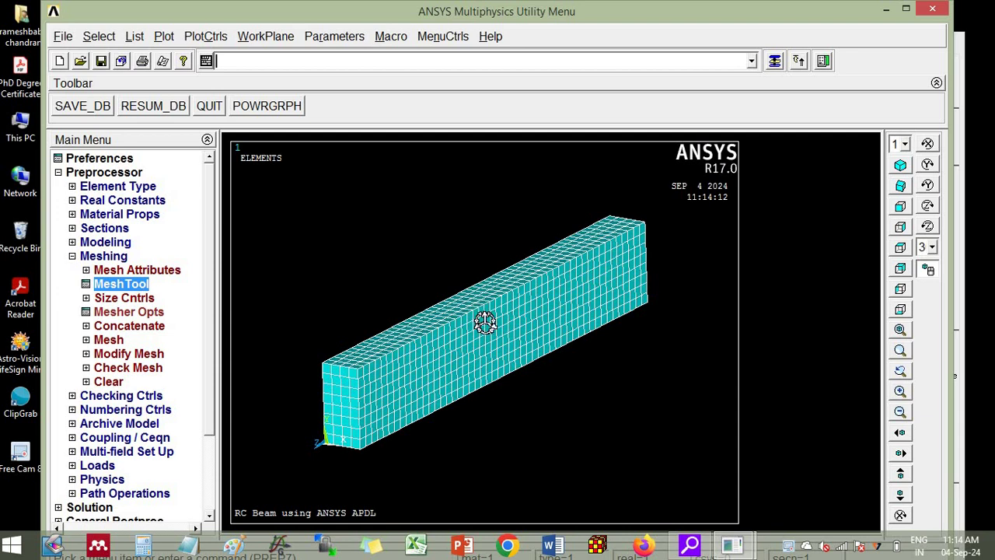
mouse_move(506, 333)
right_mouse_down("ctrl")
mouse_move(536, 324)
mouse_move(531, 336)
mouse_move(506, 317)
mouse_move(511, 329)
right_mouse_up("ctrl")
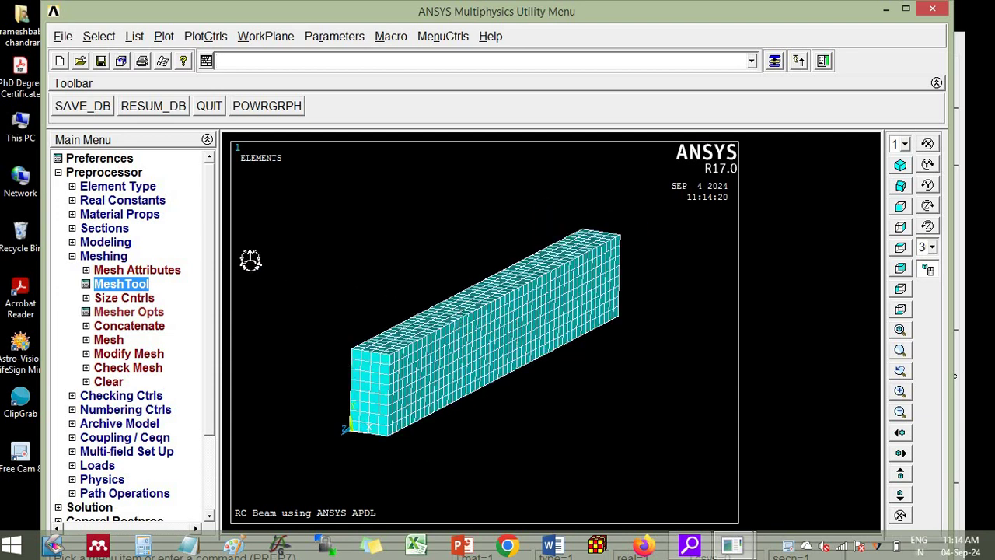
Step: Create beam section 1 'Main Bar' as a solid circle with radius 6
left_click(113, 228)
left_click(109, 257)
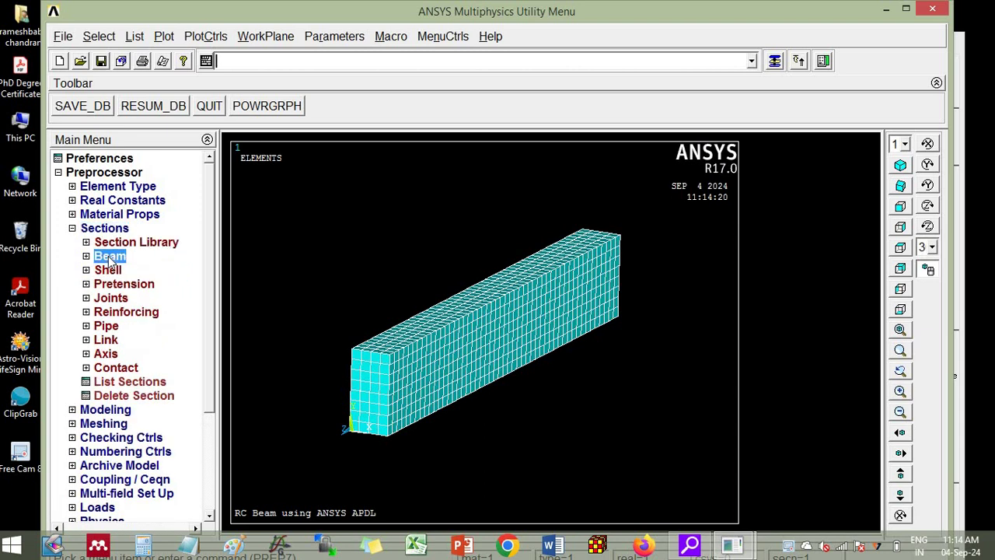
left_click(113, 271)
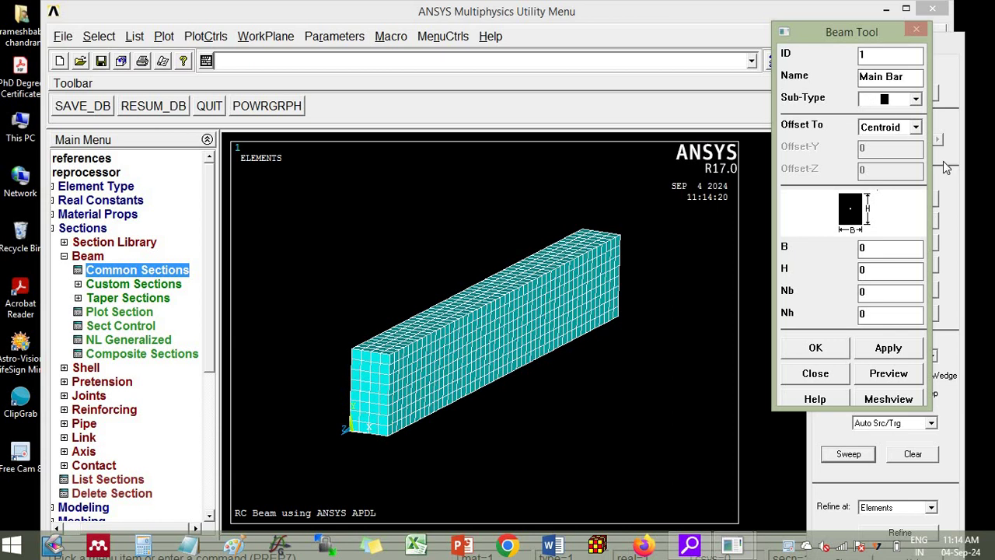
left_click(916, 99)
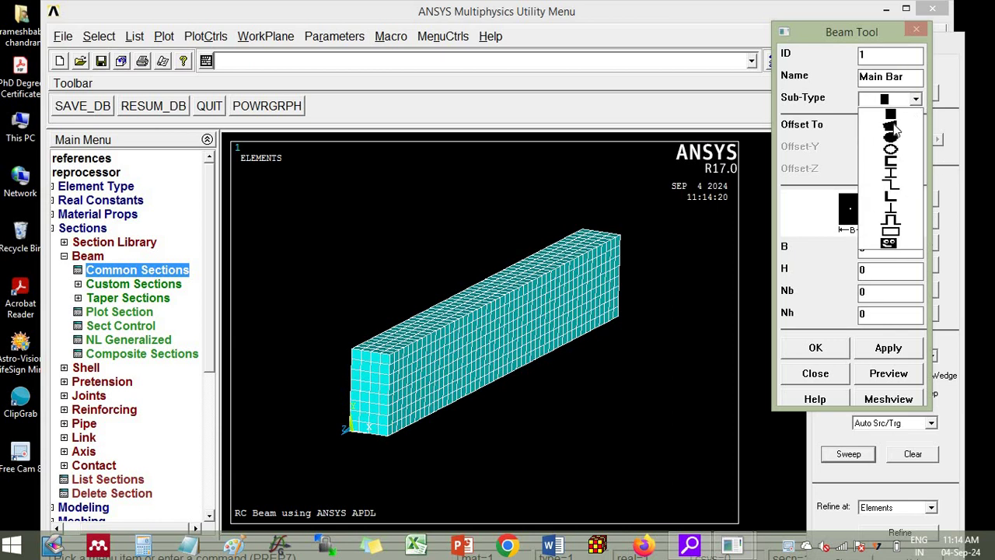
left_click(891, 140)
double_click(876, 246)
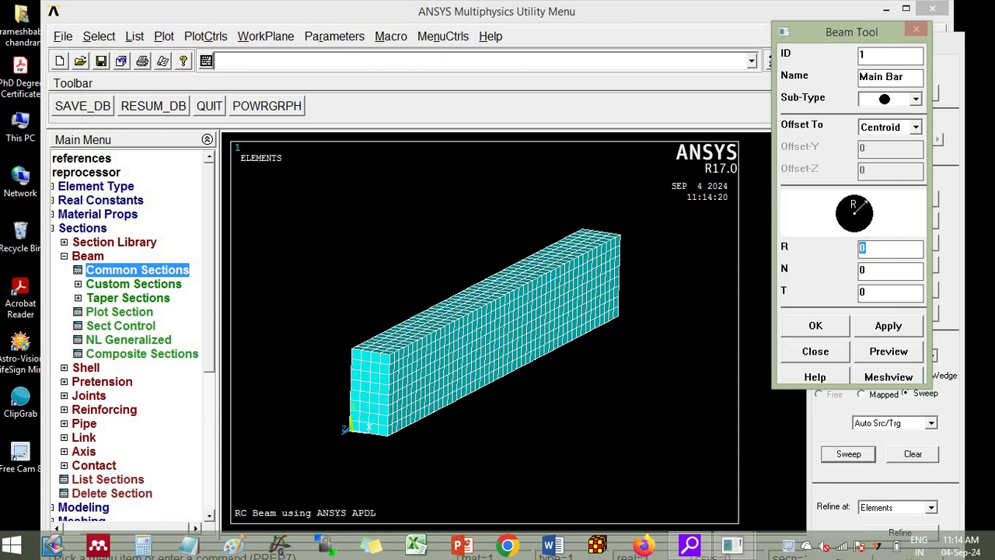
left_click(875, 328)
Step: Define beam section 2 'Hanger bar' as a solid circle of radius 5
type("2")
key("Tab")
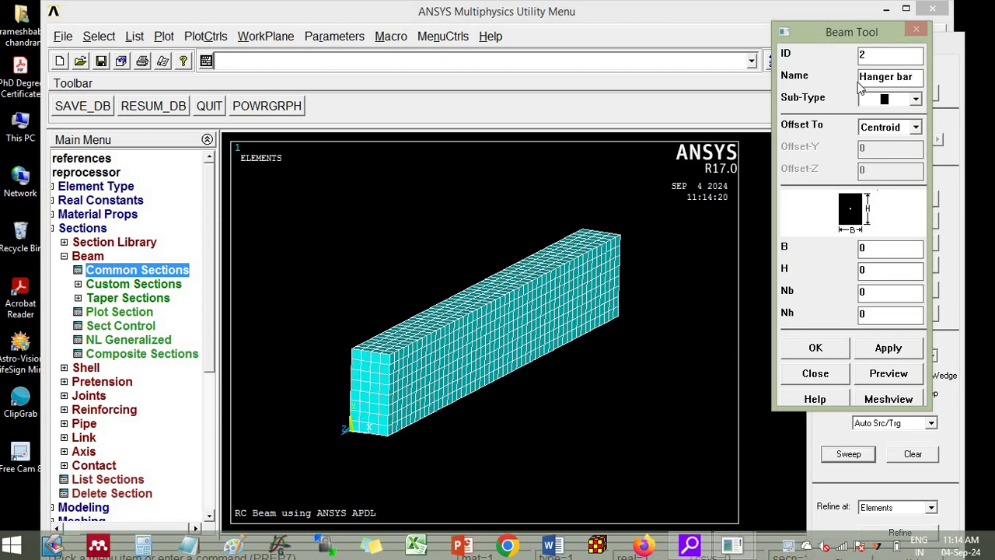
left_click(915, 98)
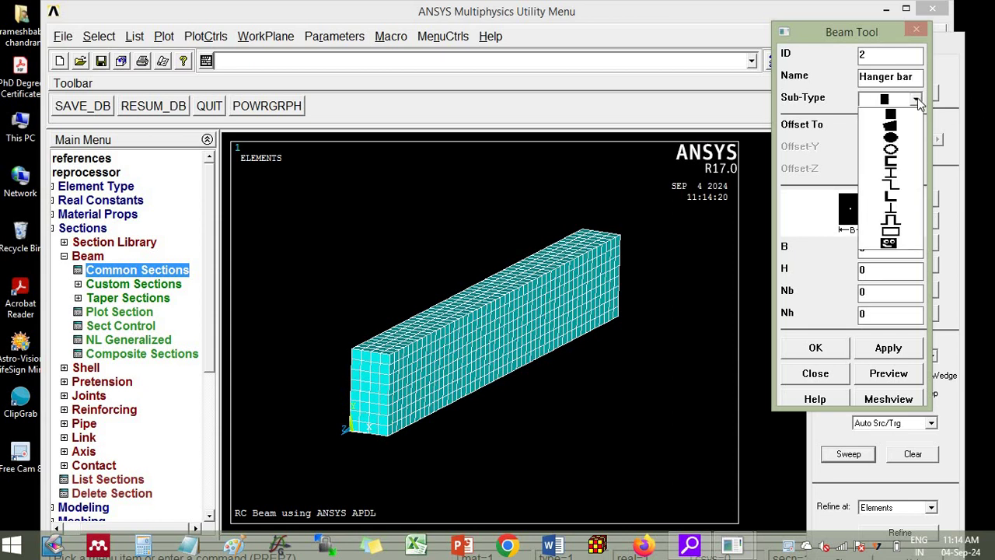
left_click(892, 139)
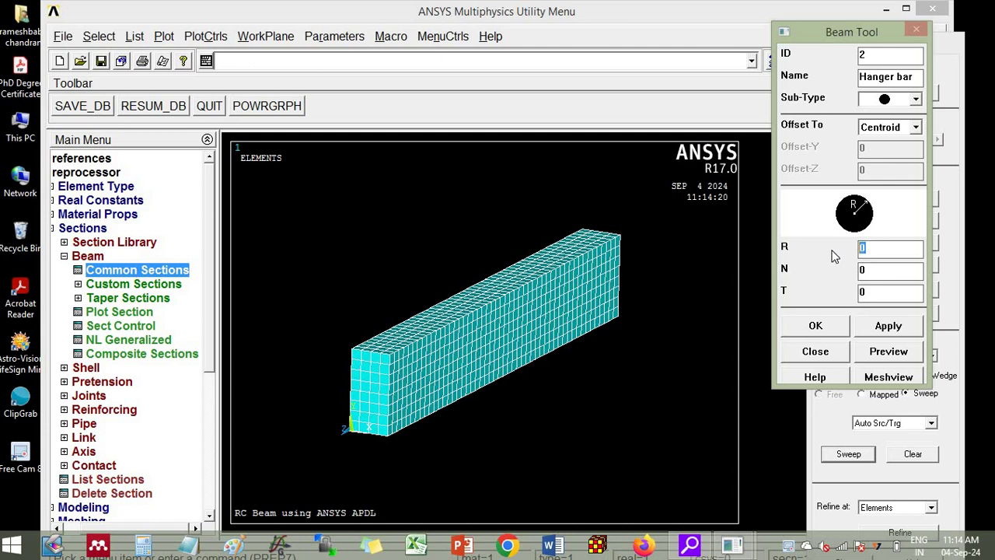
type("5")
left_click(876, 327)
Step: Start section 3, named 'Stirrups', with a solid circle shape
double_click(862, 62)
type("3")
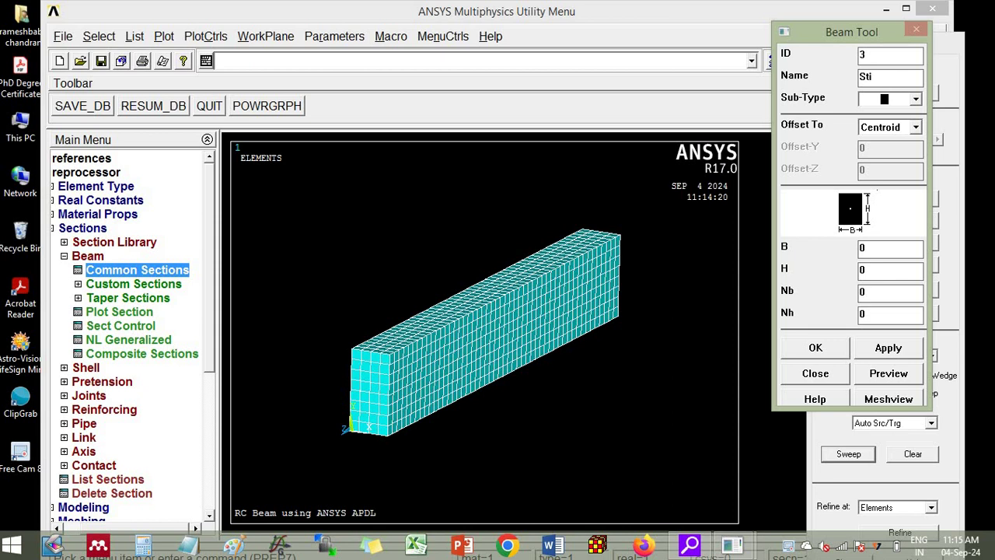
type("Stirrups")
left_click(915, 98)
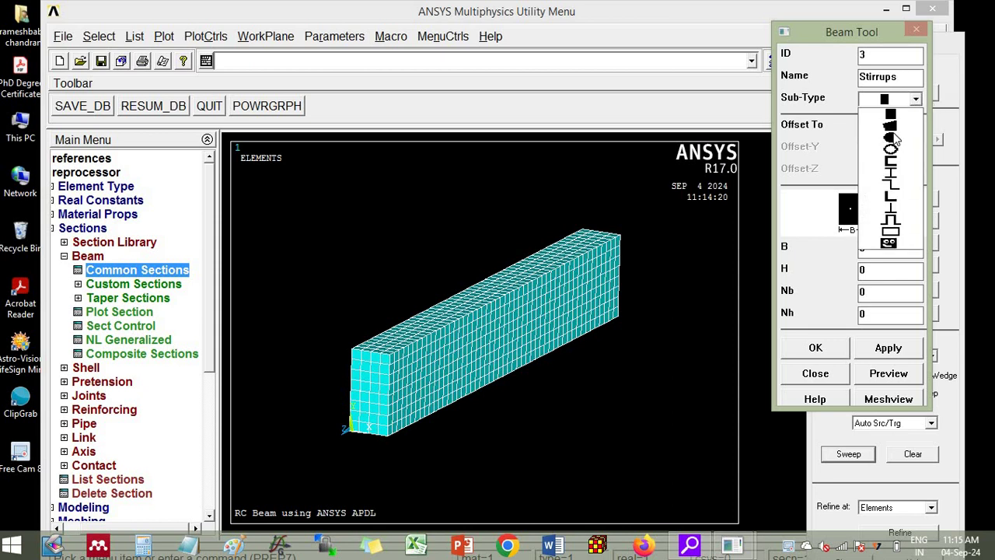
left_click(892, 137)
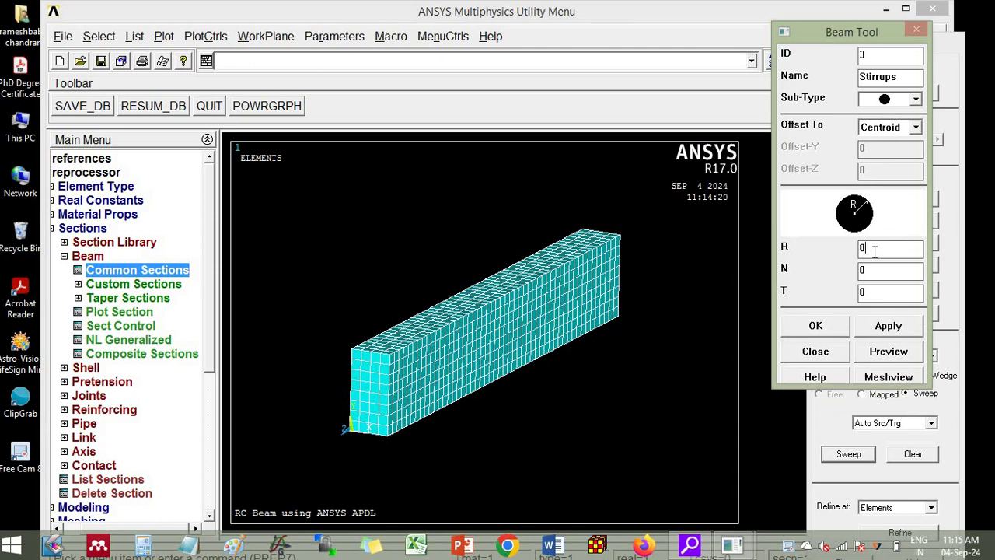